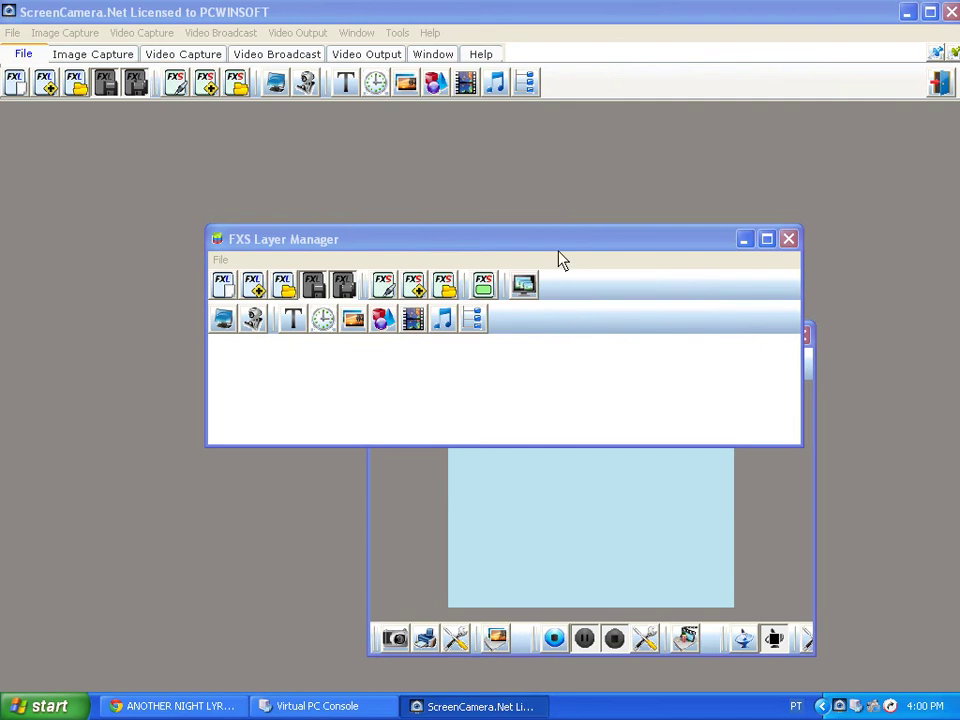
# Move the FXS Layer Manager up and aside, then create a new text effect in the effects editor.
pyautogui.moveTo(557, 249); pyautogui.dragTo(450, 170)
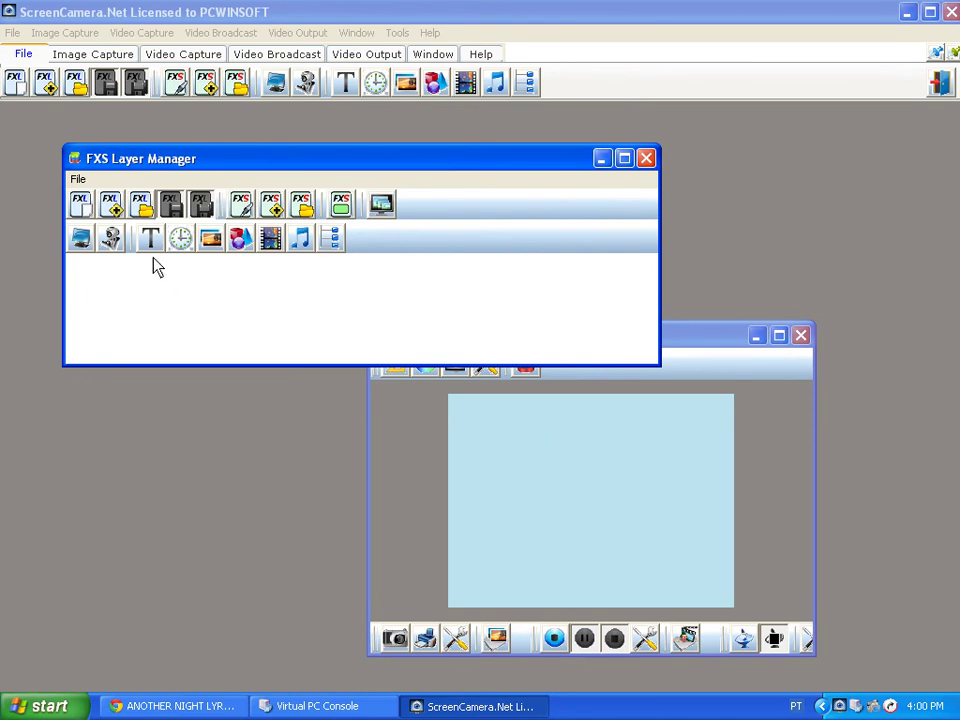
pyautogui.click(175, 82)
pyautogui.click(288, 414)
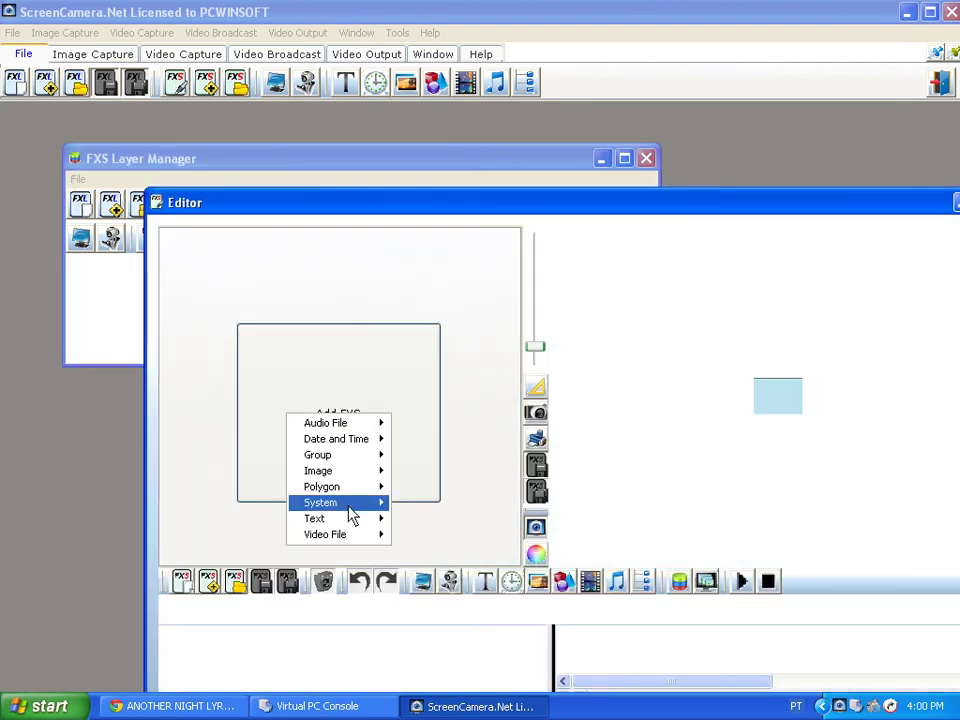
pyautogui.moveTo(354, 523)
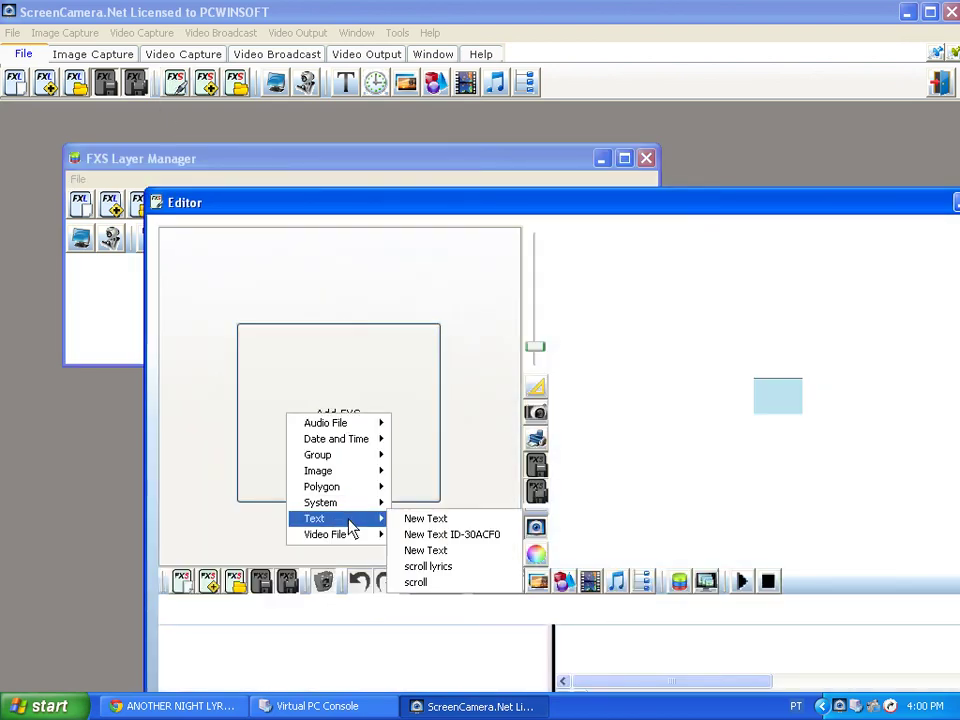
pyautogui.click(478, 535)
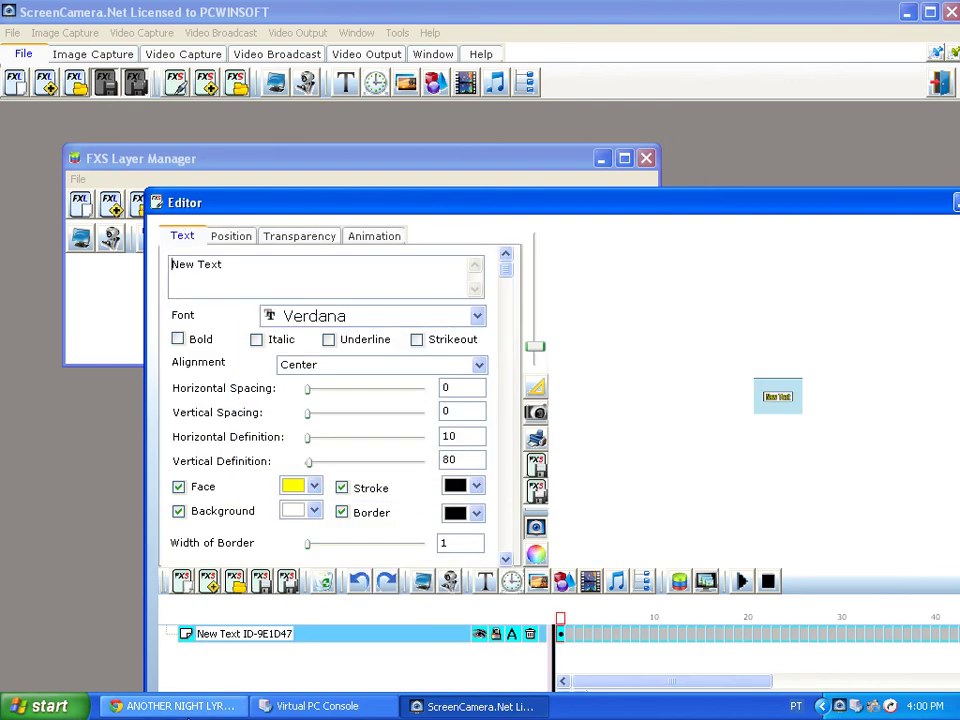
# Switch to the browser and copy the full selected lyrics of Another Night from the lyrics page.
pyautogui.click(190, 710)
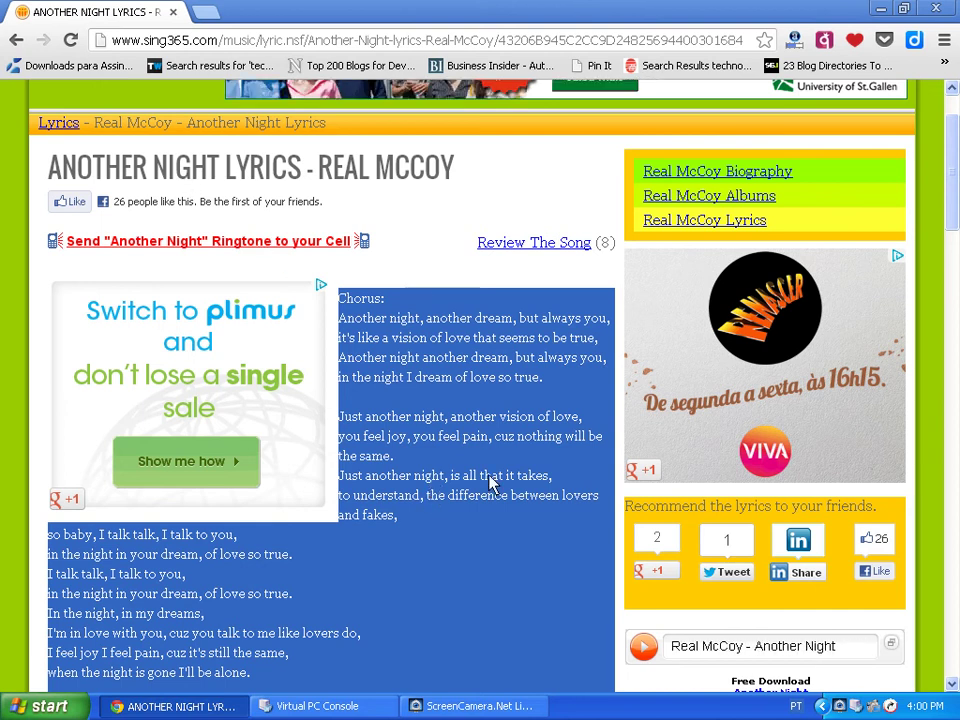
pyautogui.scroll(-2, 490, 465)
pyautogui.scroll(-2, 490, 465)
pyautogui.scroll(-2, 489, 460)
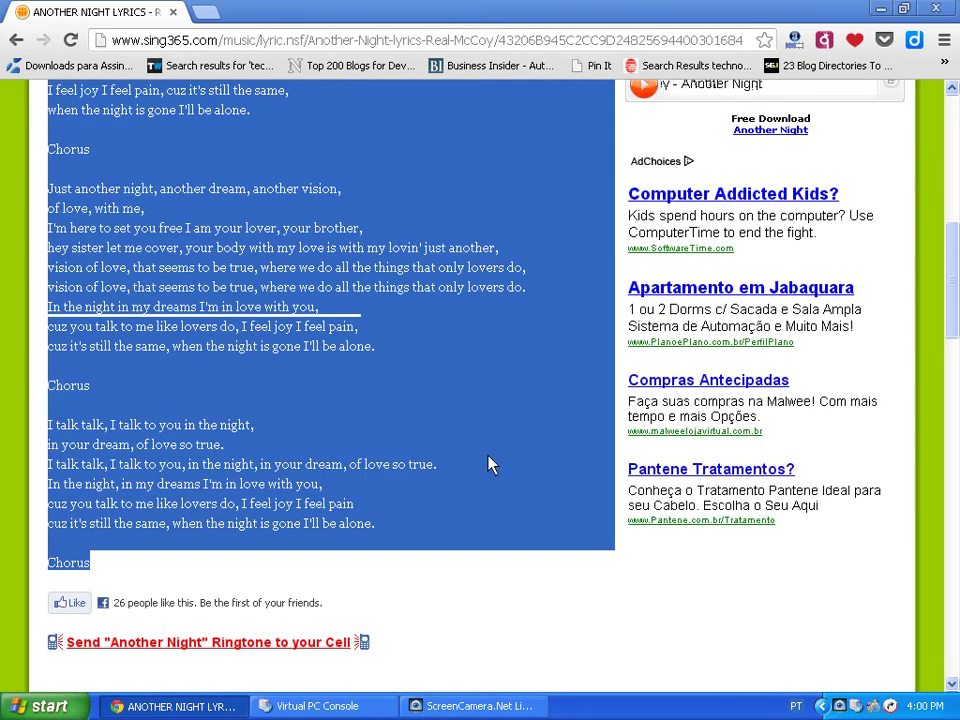
pyautogui.scroll(3, 447, 427)
pyautogui.scroll(3, 460, 424)
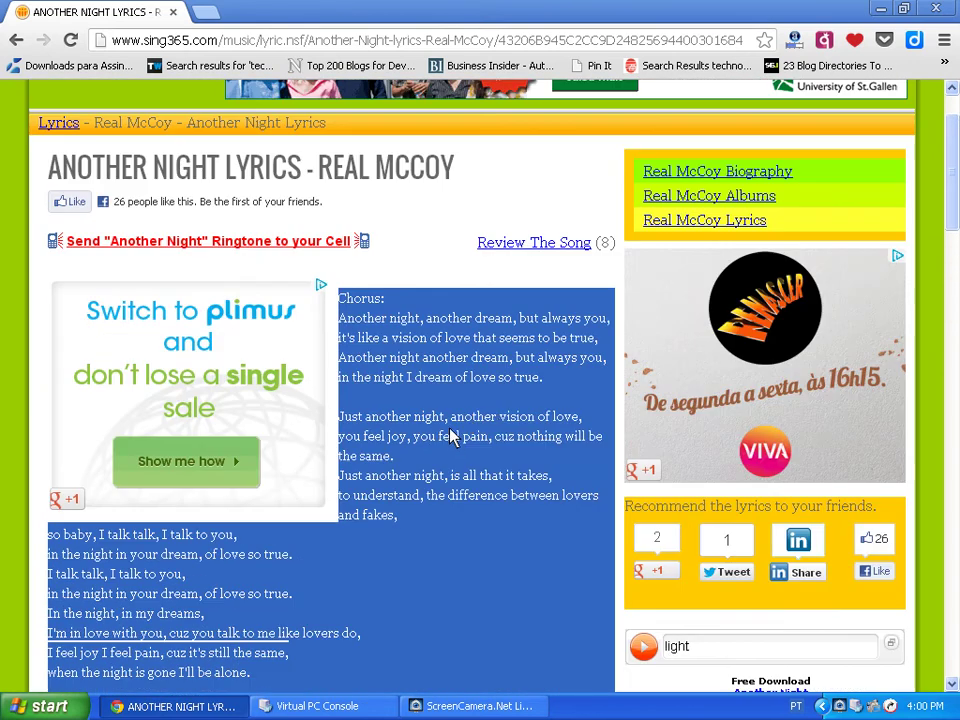
pyautogui.rightClick(467, 413)
pyautogui.click(501, 421)
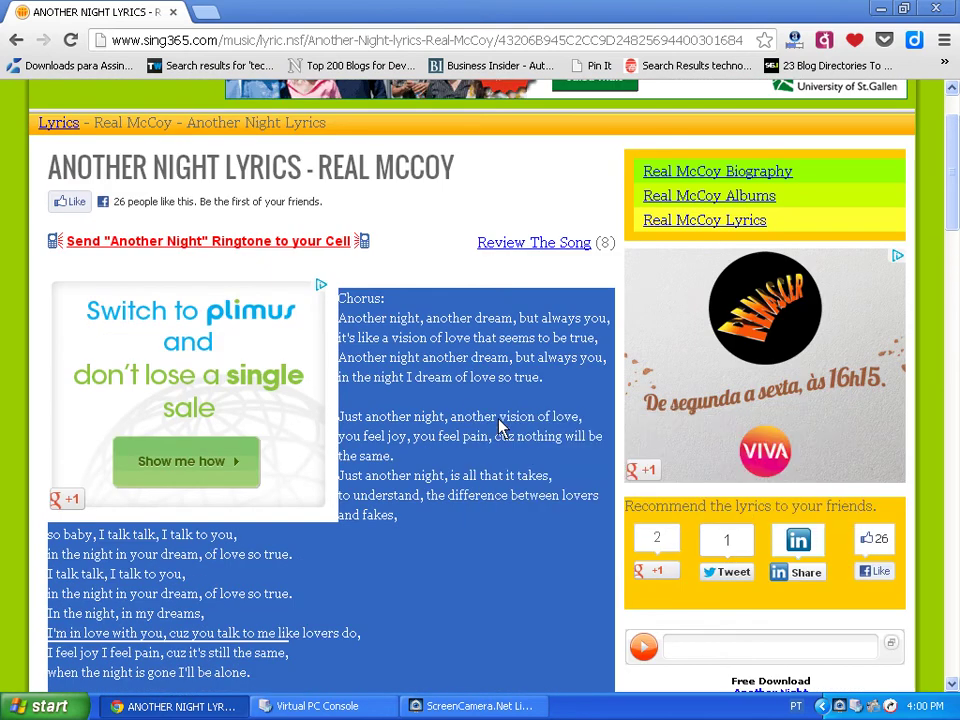
# Back in ScreenCamera.Net, replace the default text with the copied lyrics and stretch the text box taller than the video frame.
pyautogui.click(483, 710)
pyautogui.click(256, 284)
pyautogui.hotkey('ctrl', 'a')
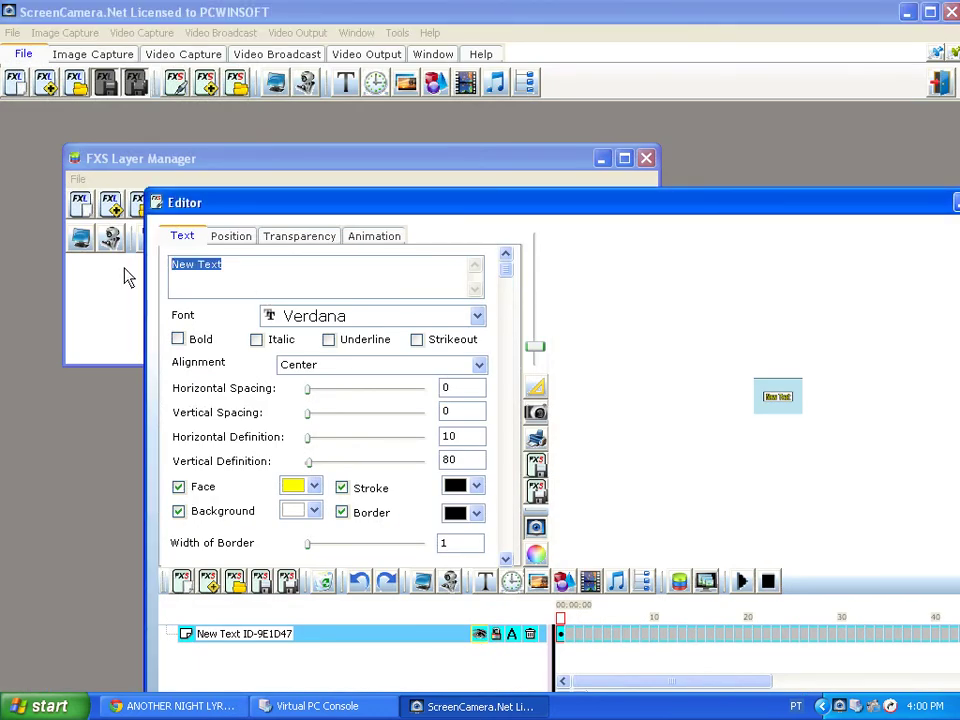
pyautogui.hotkey('ctrl', 'v')
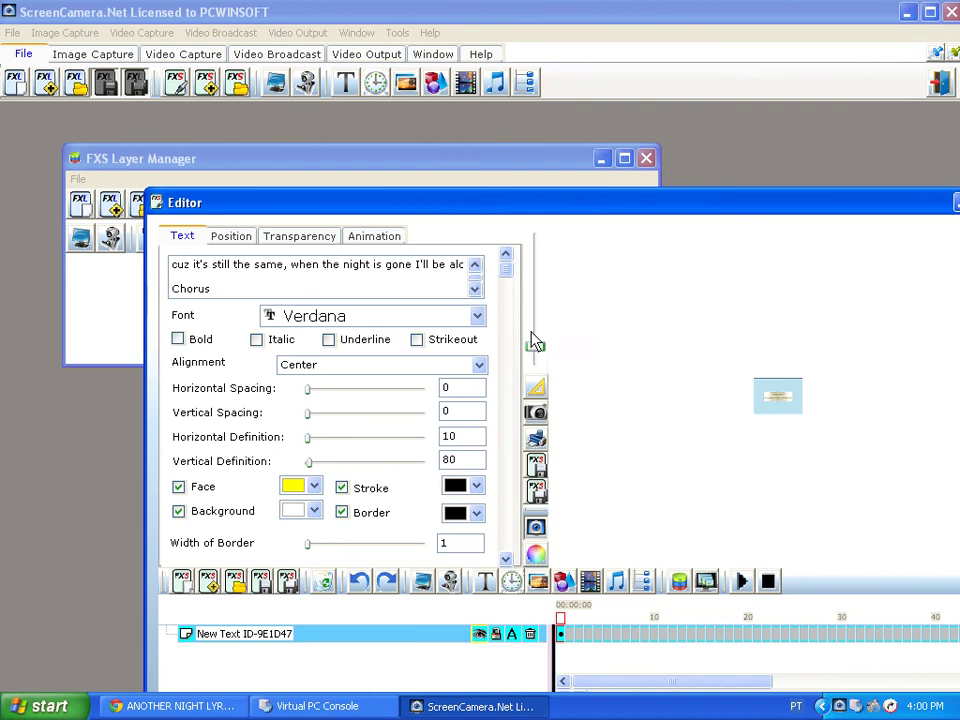
pyautogui.moveTo(535, 345); pyautogui.dragTo(535, 311)
pyautogui.moveTo(776, 414); pyautogui.dragTo(776, 561)
# Turn off the lyrics text's border, stroke and background, and set its face colour to black.
pyautogui.click(342, 512)
pyautogui.click(342, 487)
pyautogui.click(179, 511)
pyautogui.click(294, 486)
pyautogui.click(307, 641)
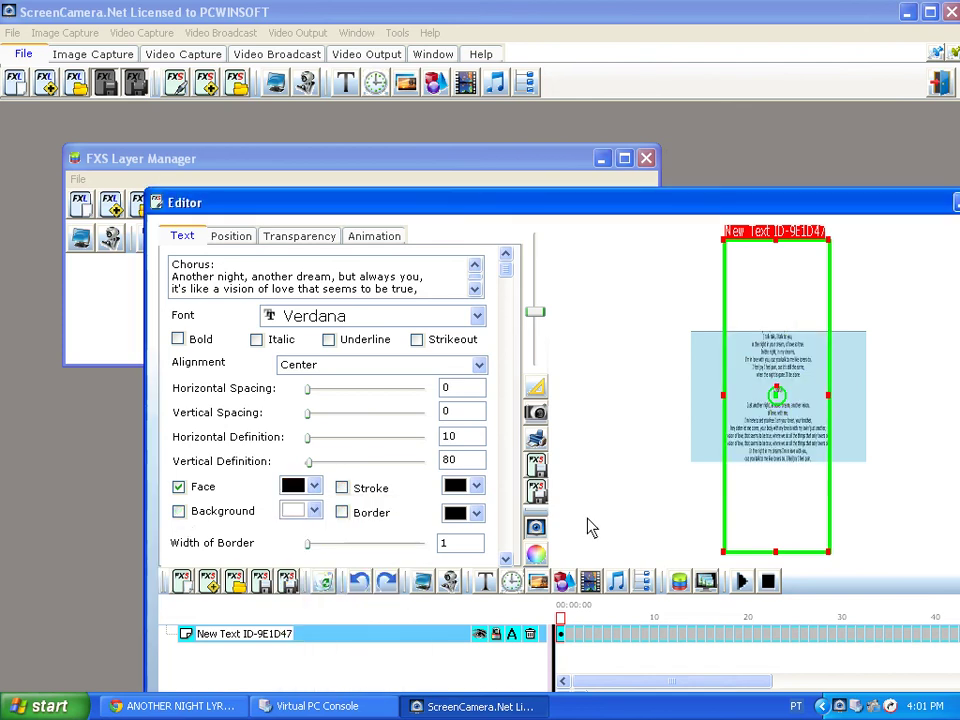
# Widen the lyrics text to nearly the full frame width and move it down until it sits just below the frame.
pyautogui.click(846, 401)
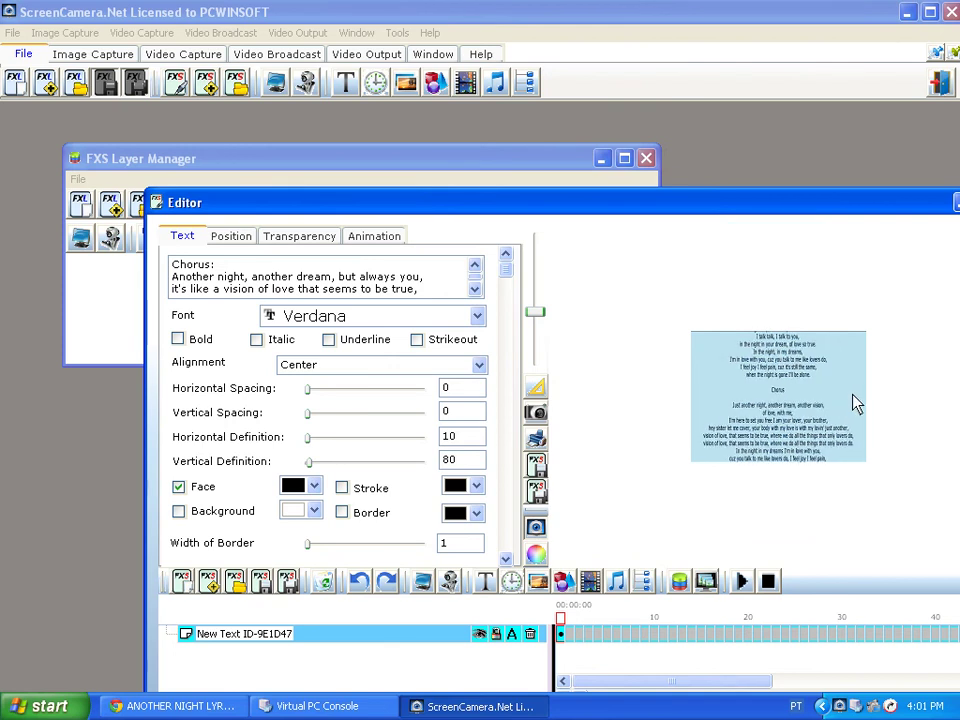
pyautogui.click(855, 402)
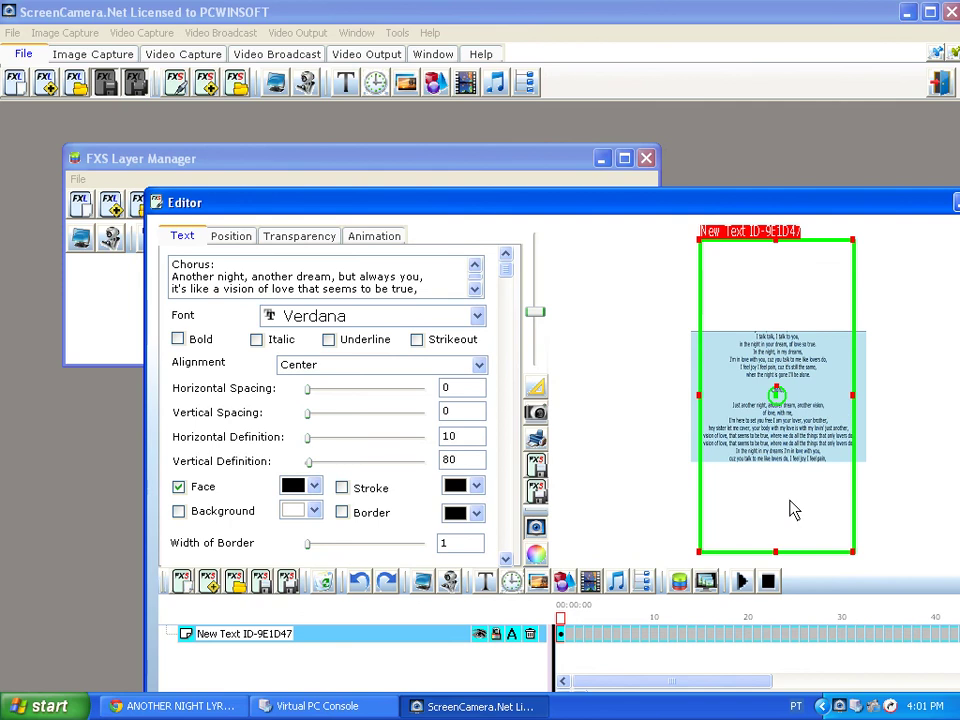
pyautogui.moveTo(535, 312); pyautogui.dragTo(538, 328)
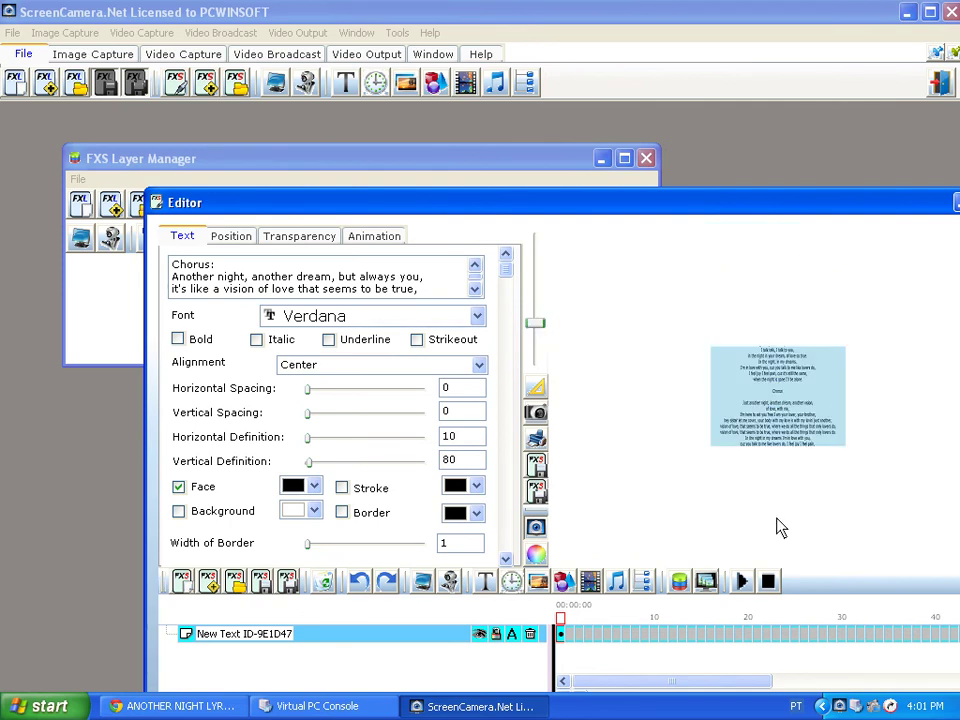
pyautogui.moveTo(778, 518); pyautogui.dragTo(778, 532)
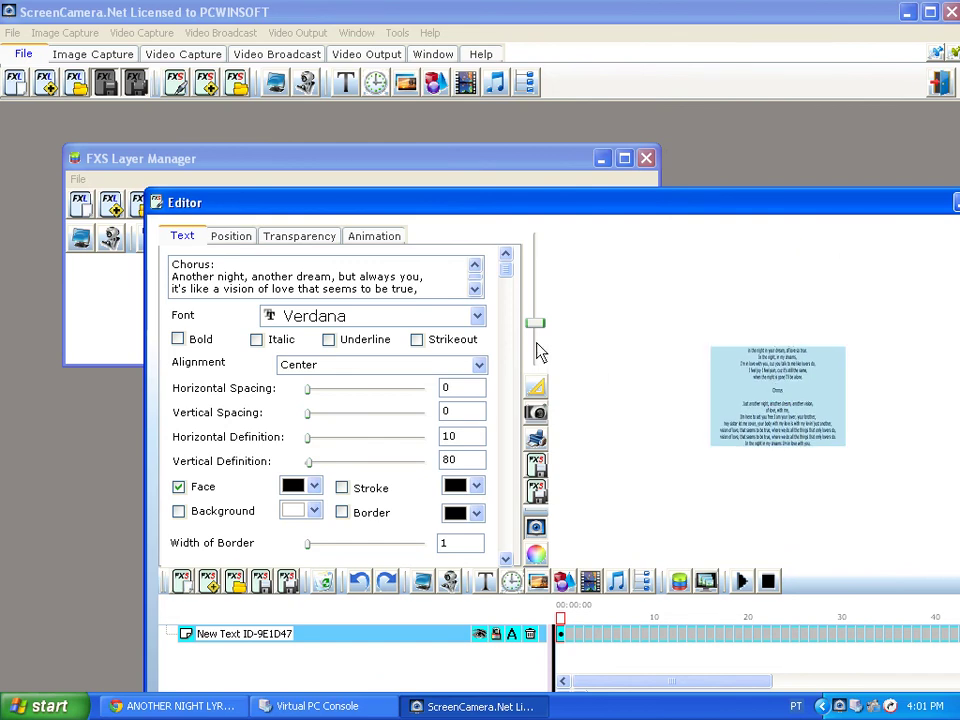
pyautogui.moveTo(536, 324); pyautogui.dragTo(538, 275)
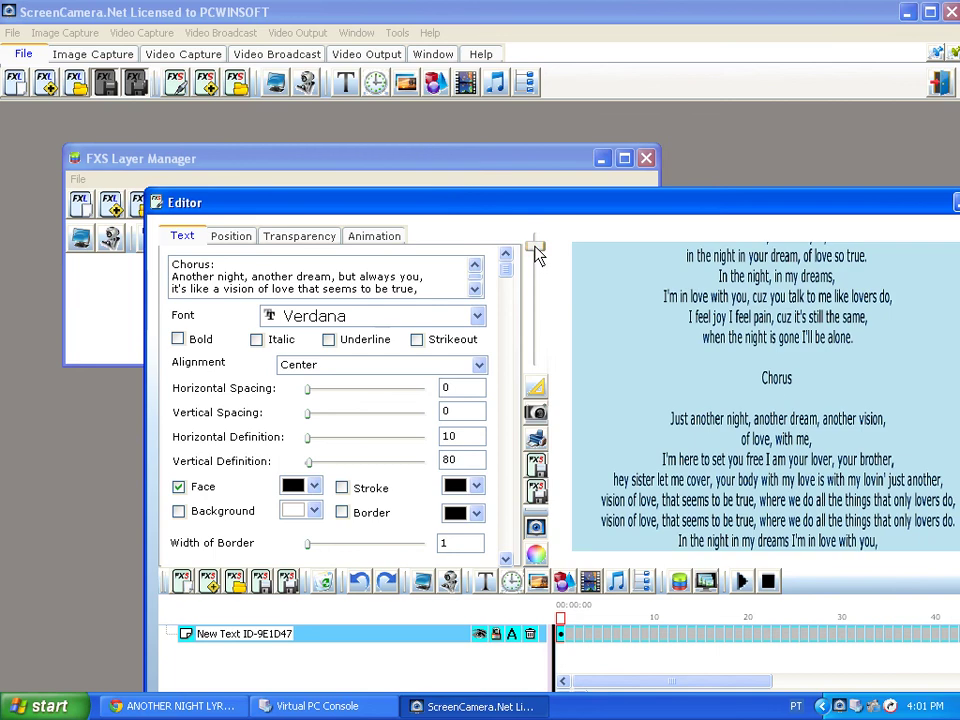
pyautogui.moveTo(537, 252); pyautogui.dragTo(538, 331)
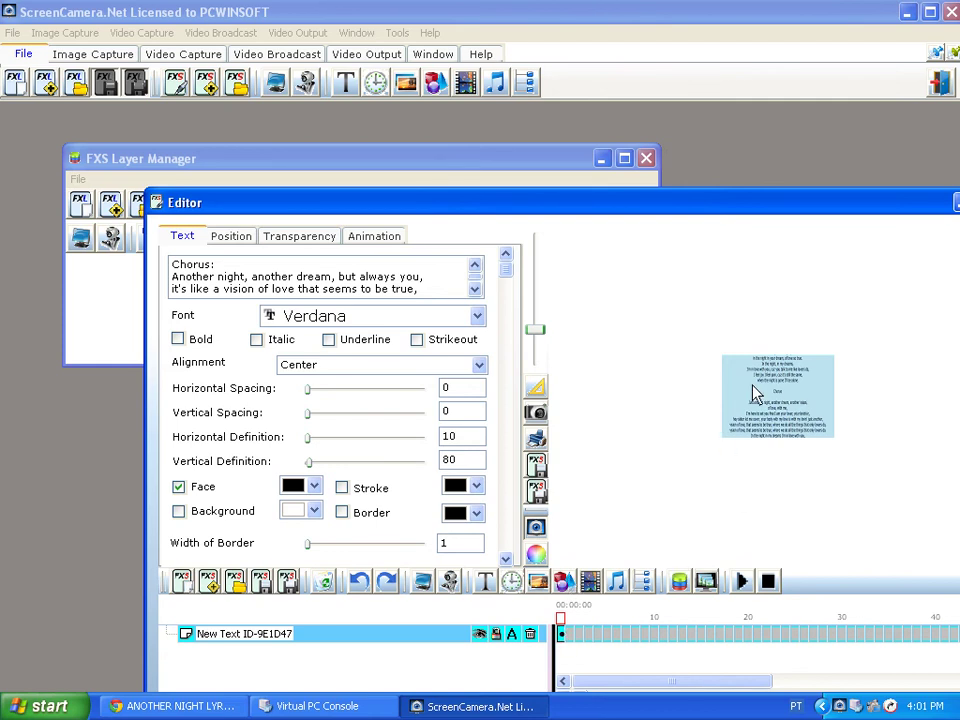
pyautogui.click(778, 320)
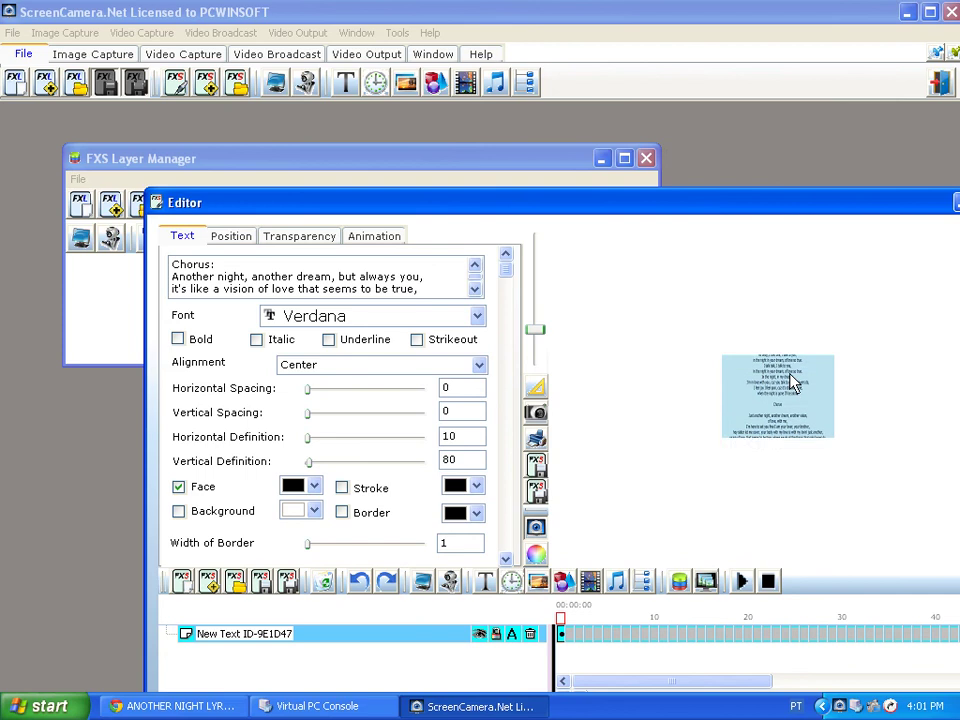
pyautogui.click(795, 520)
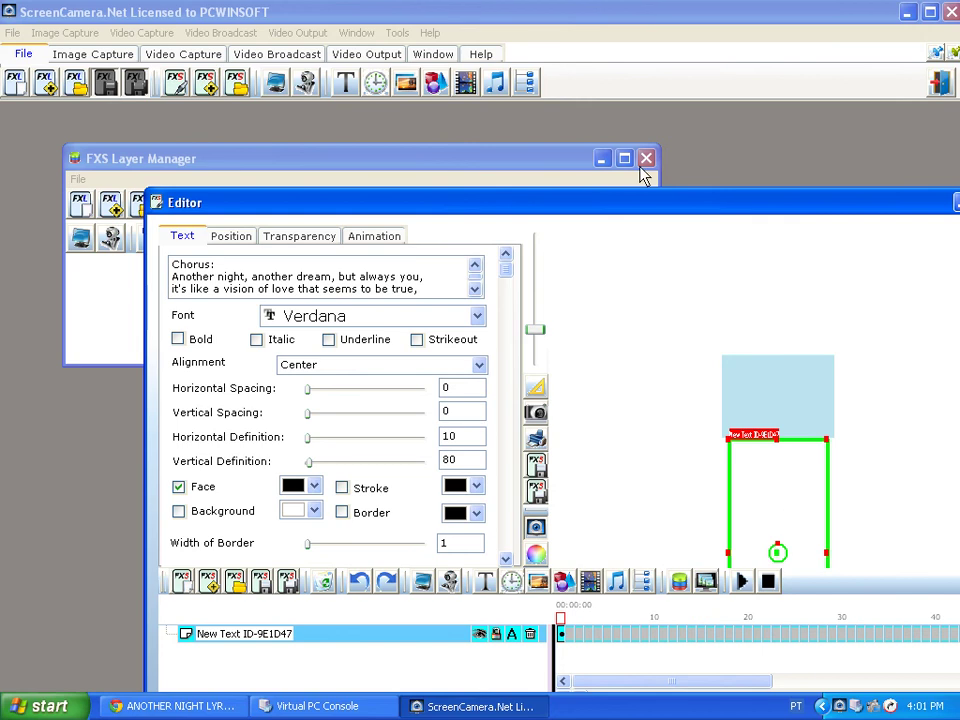
# Move the editor window so the whole timeline shows and insert a key frame at frame 960 of the text.
pyautogui.moveTo(640, 206); pyautogui.dragTo(490, 112)
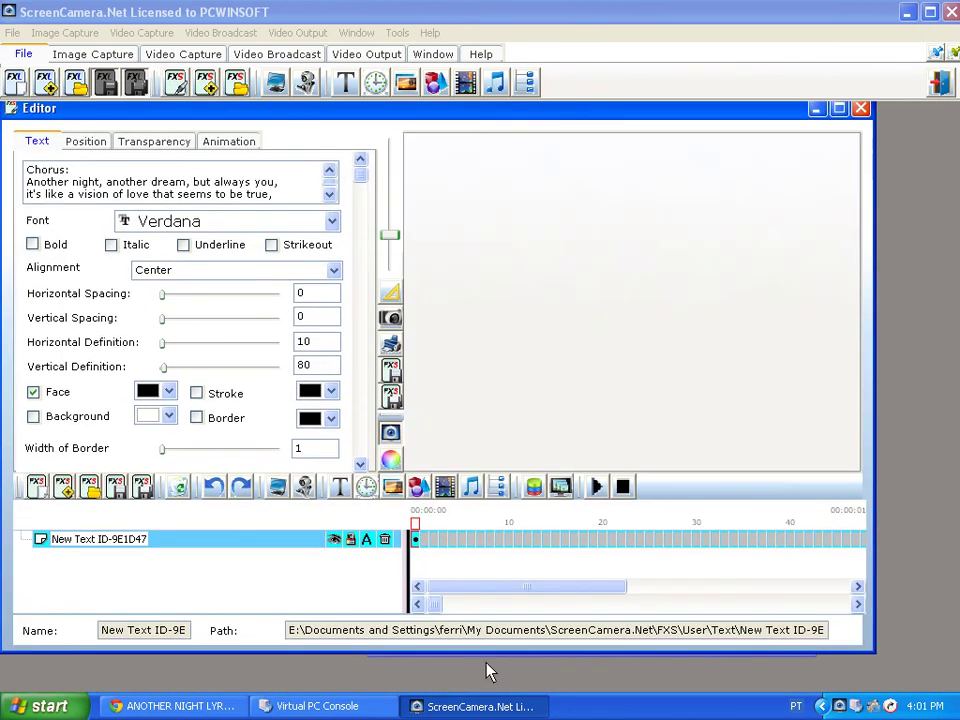
pyautogui.moveTo(436, 604); pyautogui.dragTo(646, 604)
pyautogui.rightClick(648, 538)
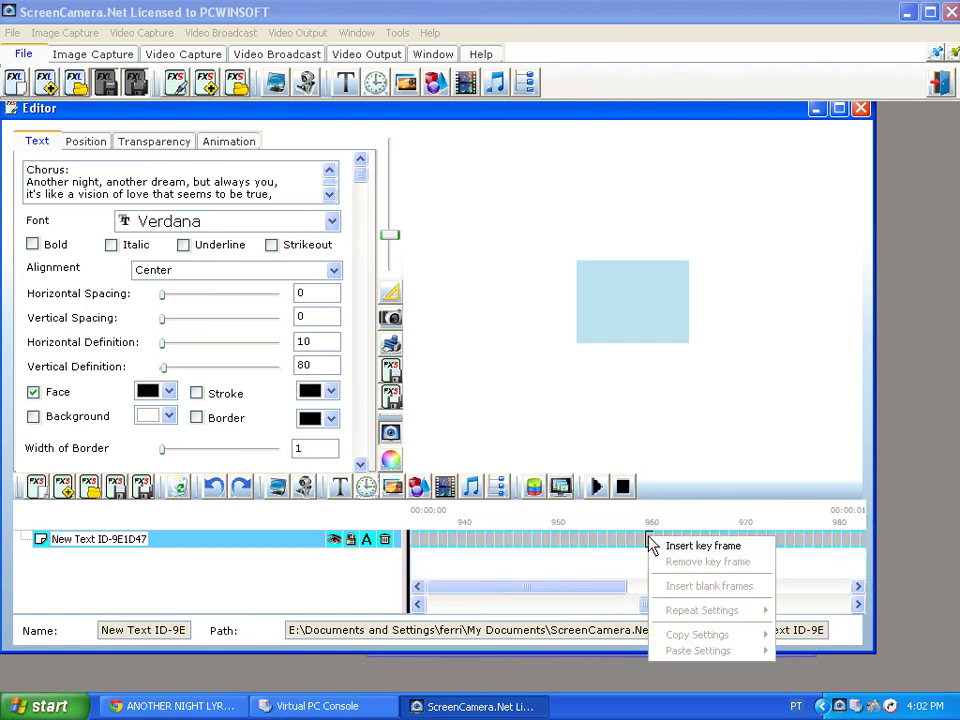
pyautogui.click(655, 544)
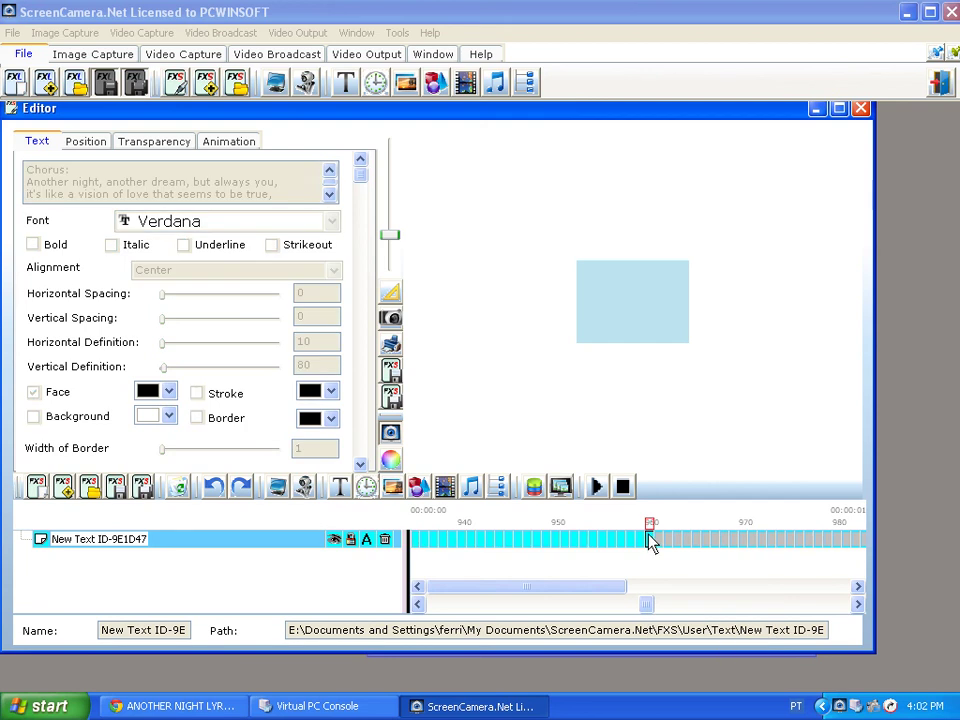
# At frame 960, move the lyrics text upward until it lies completely above the video frame.
pyautogui.click(660, 378)
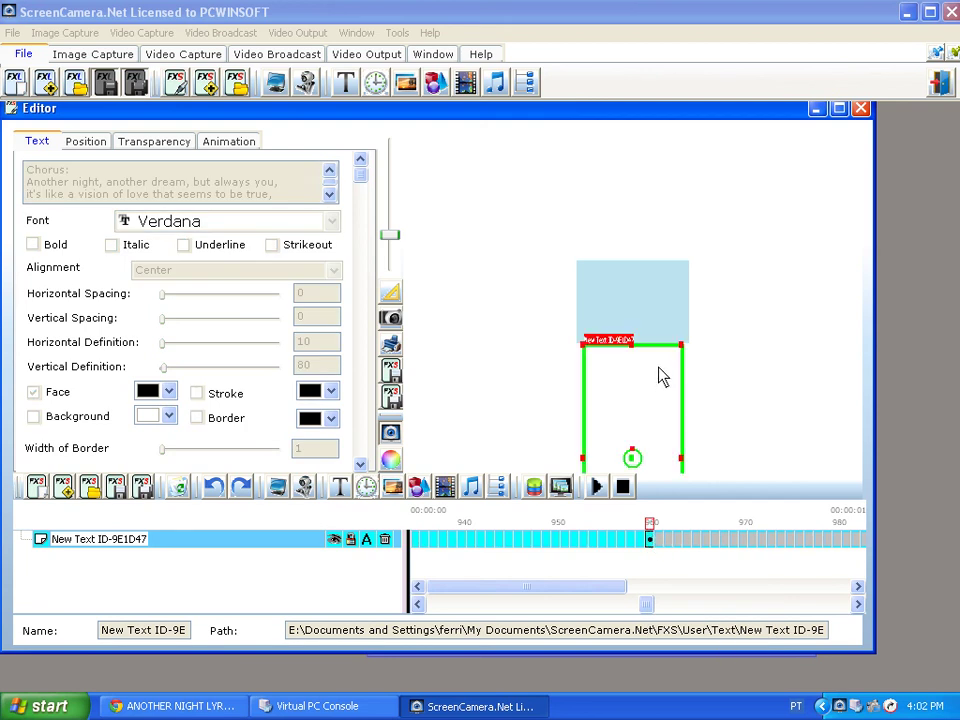
pyautogui.click(660, 437)
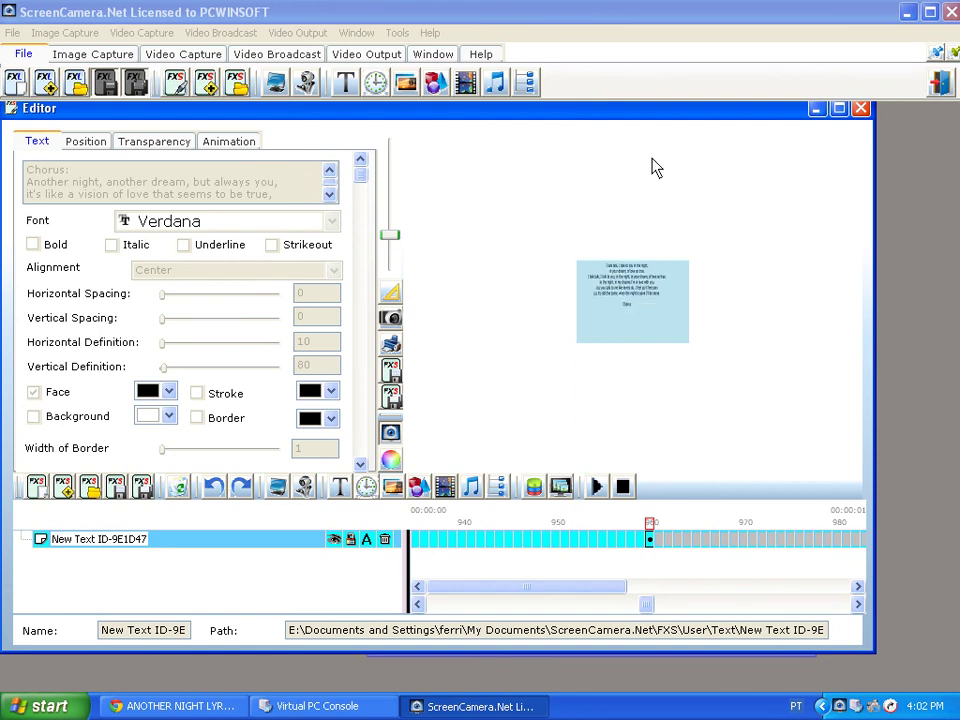
pyautogui.click(660, 129)
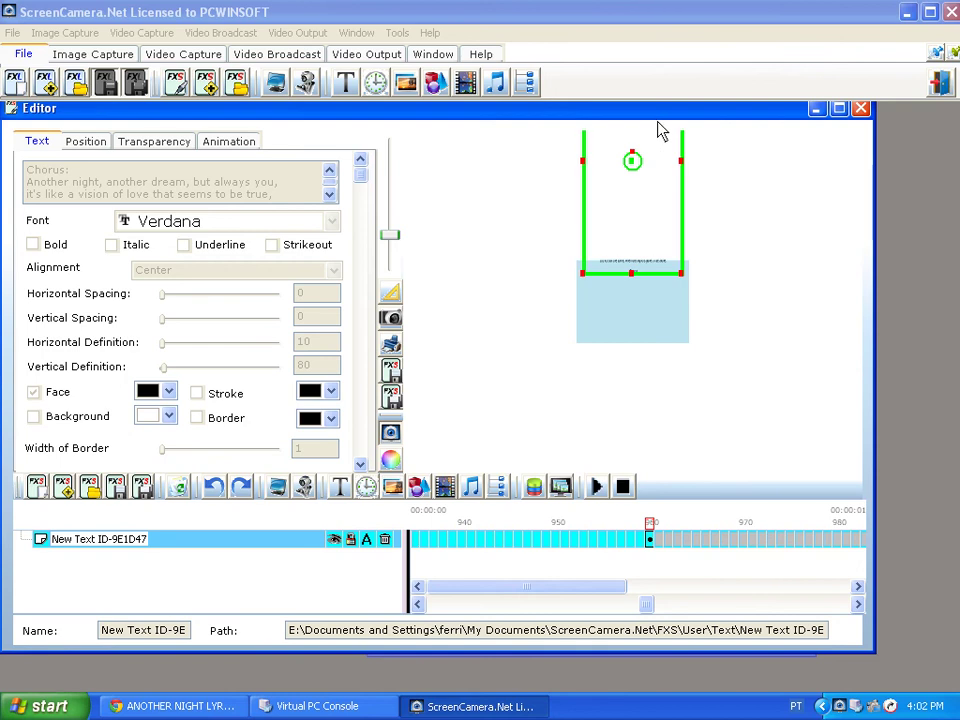
pyautogui.click(659, 232)
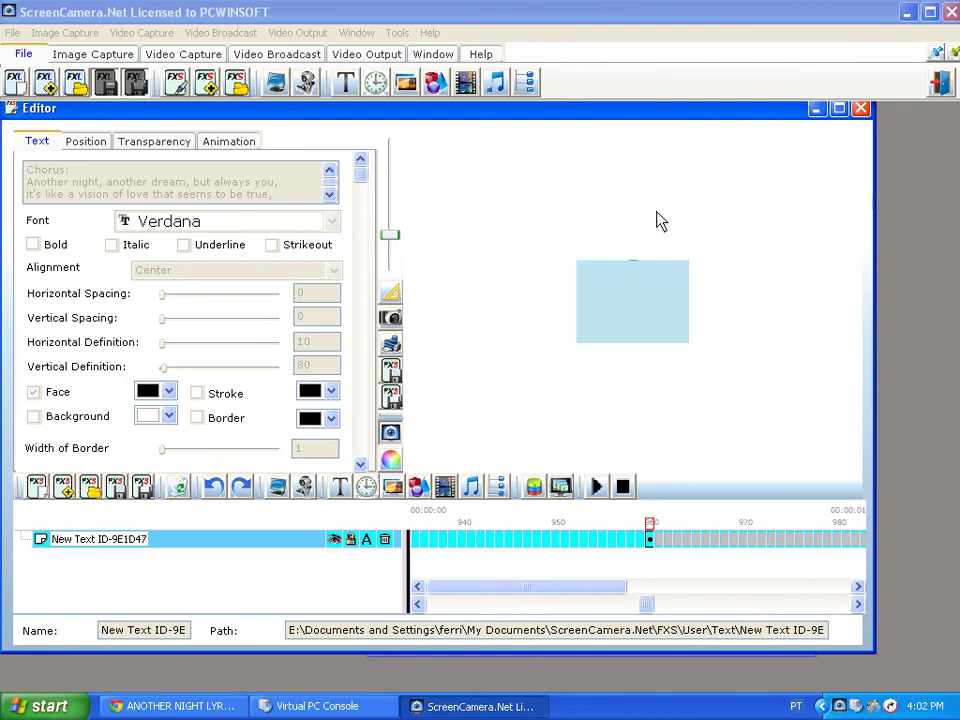
pyautogui.click(657, 213)
# Save the text effect over the existing scroll lyrics.fxs file and close the editor.
pyautogui.click(461, 371)
pyautogui.click(397, 399)
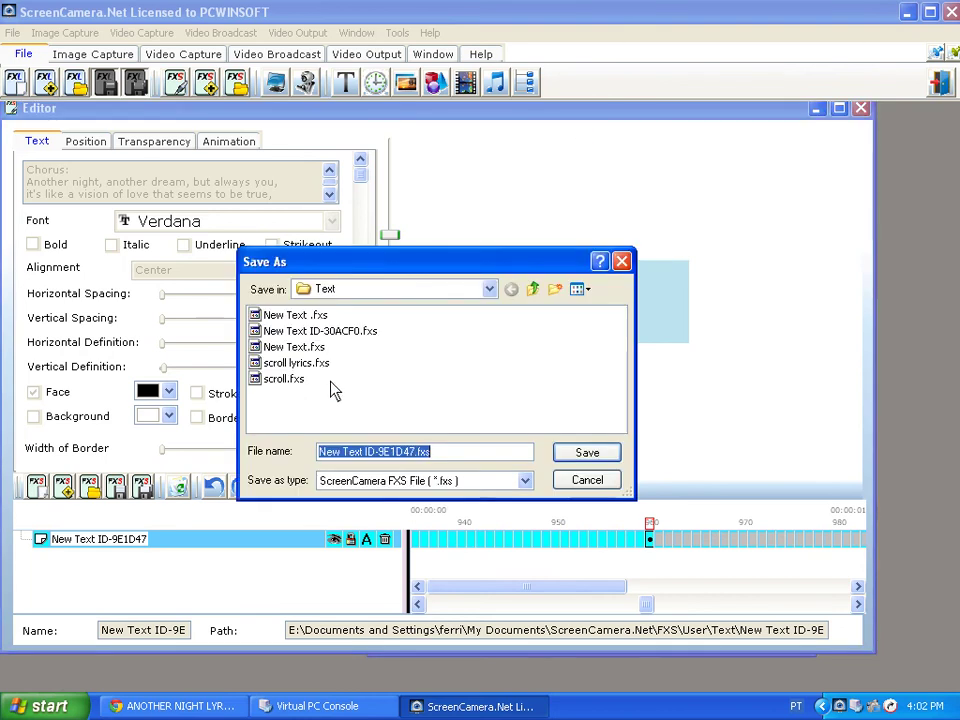
pyautogui.doubleClick(305, 363)
pyautogui.click(382, 411)
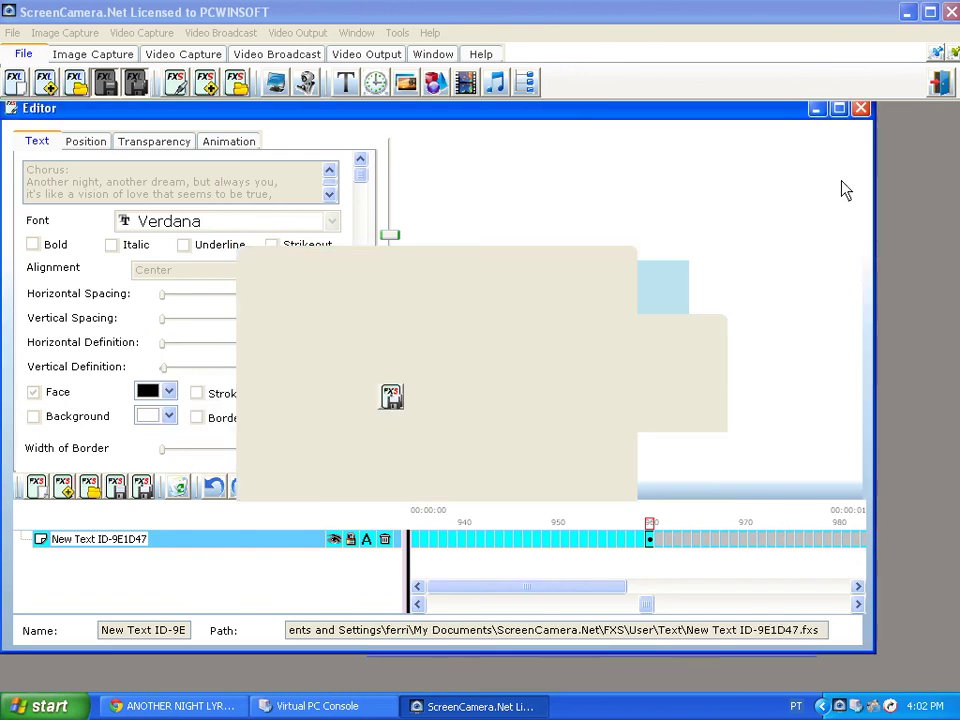
pyautogui.click(862, 110)
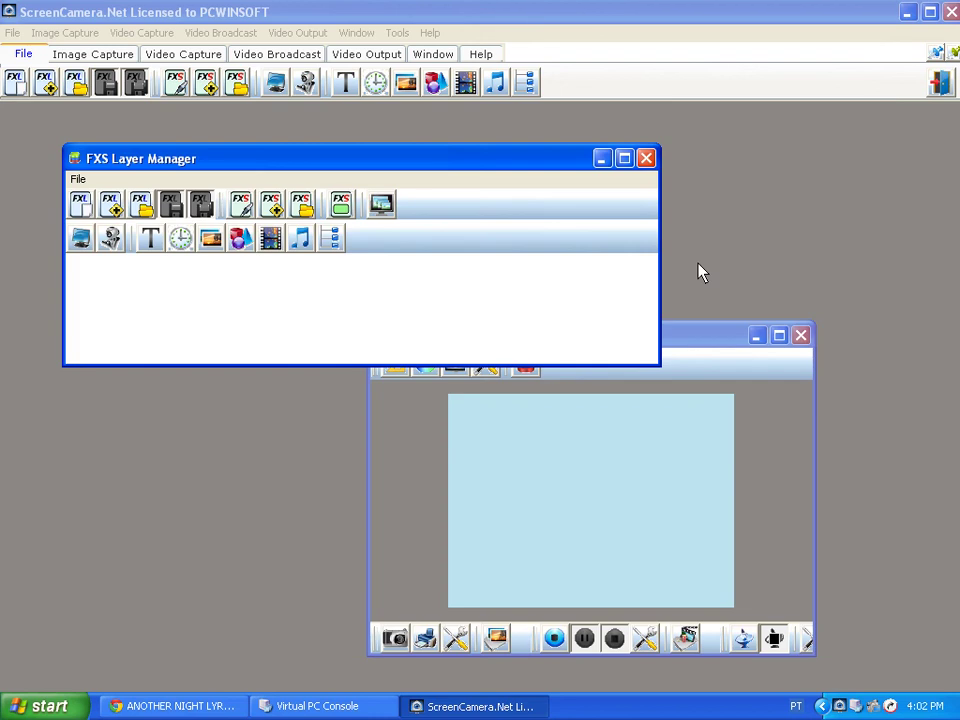
# Add the scroll lyrics text effect as a layer, preview its scrolling and rewind it to the start.
pyautogui.click(153, 243)
pyautogui.moveTo(146, 252)
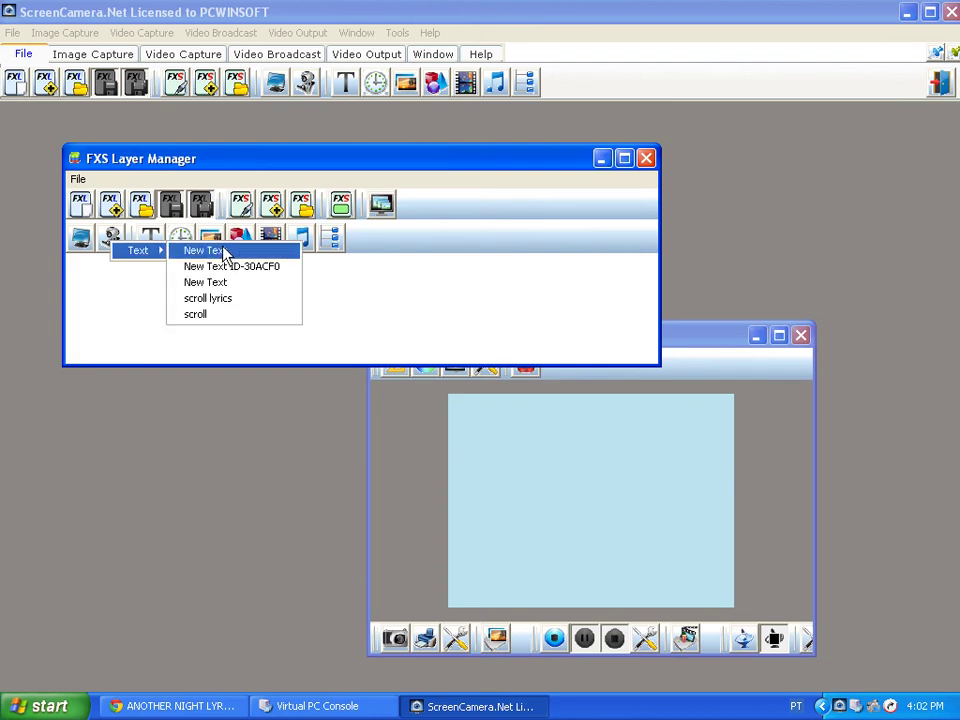
pyautogui.click(253, 300)
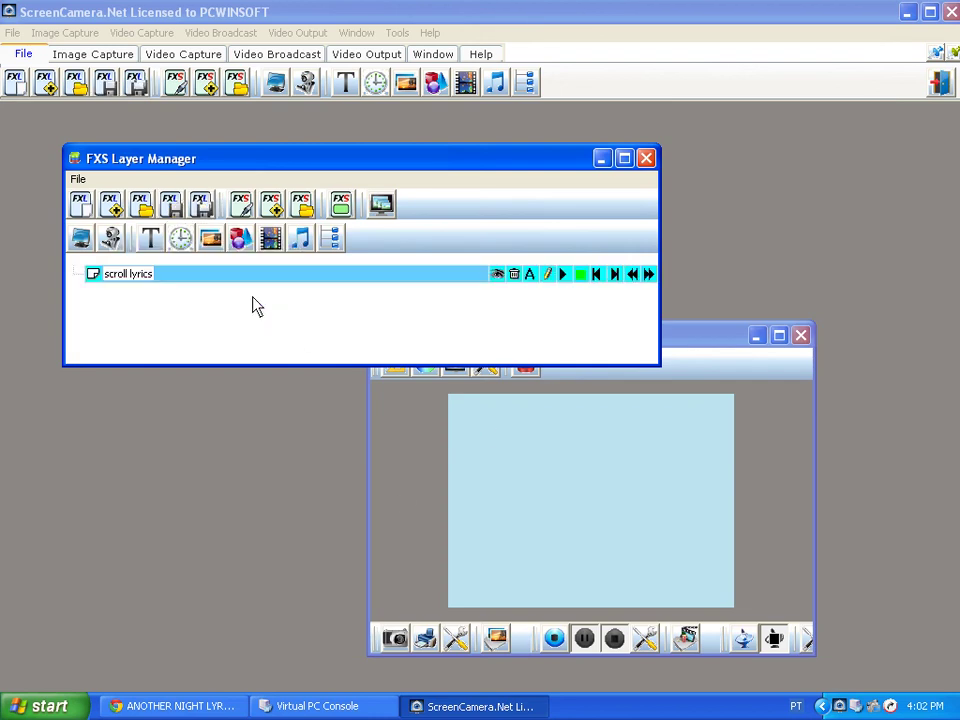
pyautogui.click(580, 279)
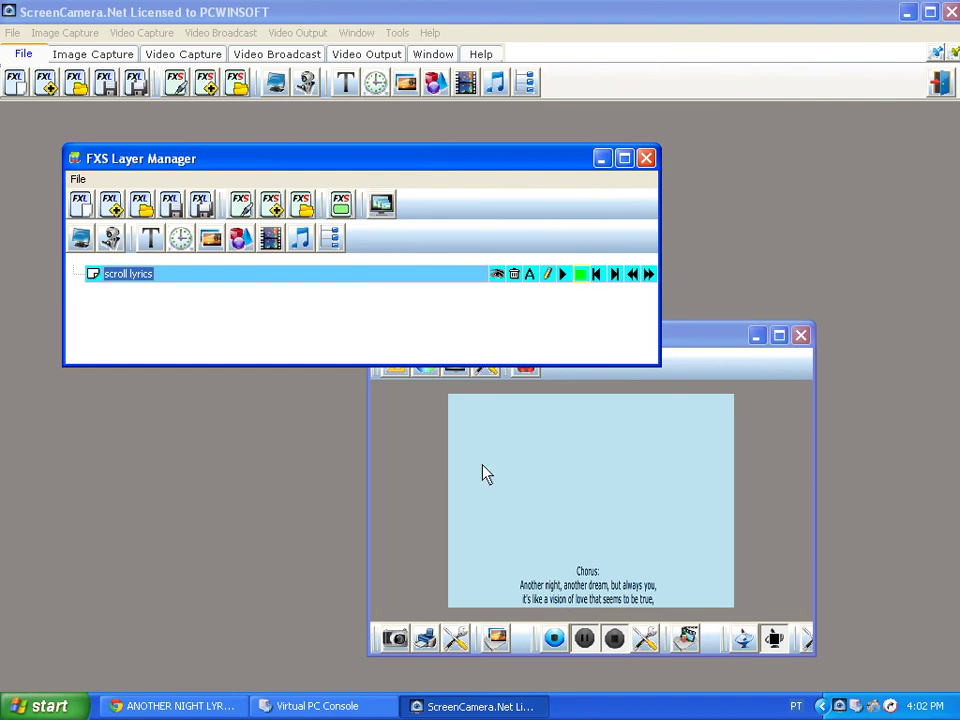
pyautogui.click(598, 277)
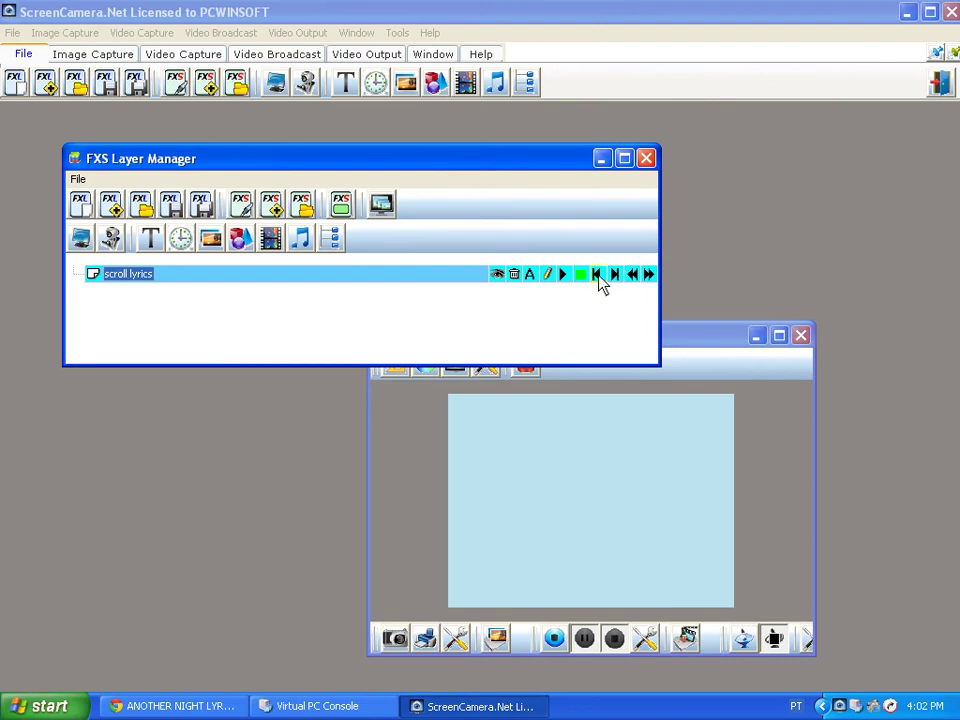
# Start a new Audio File effect in the effect editor and open the selection of its audio track file.
pyautogui.click(187, 88)
pyautogui.click(216, 497)
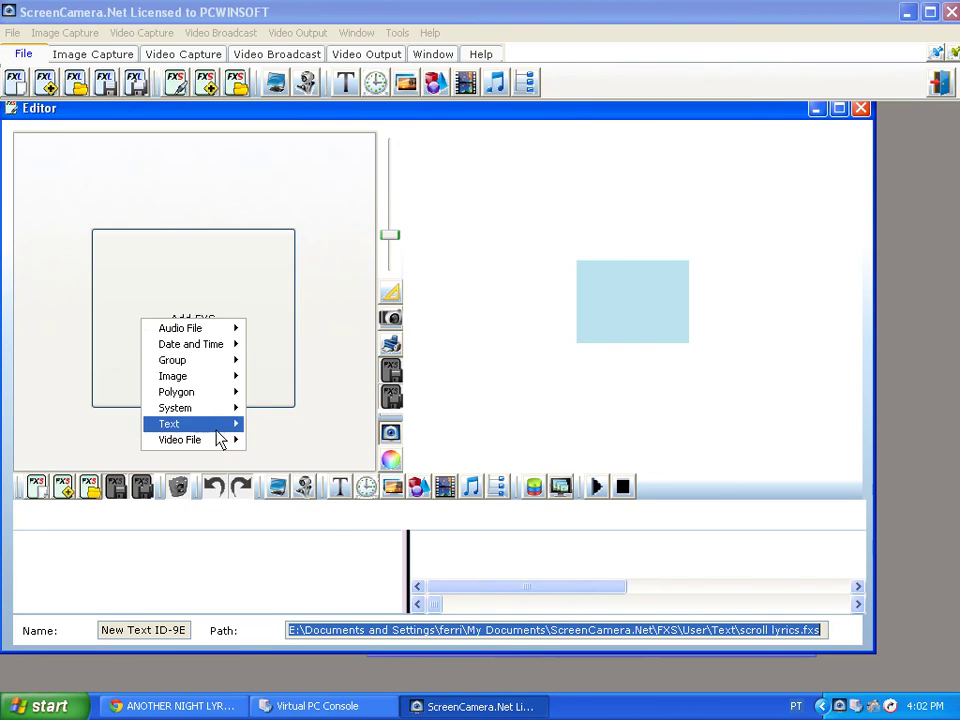
pyautogui.moveTo(225, 338)
pyautogui.click(304, 339)
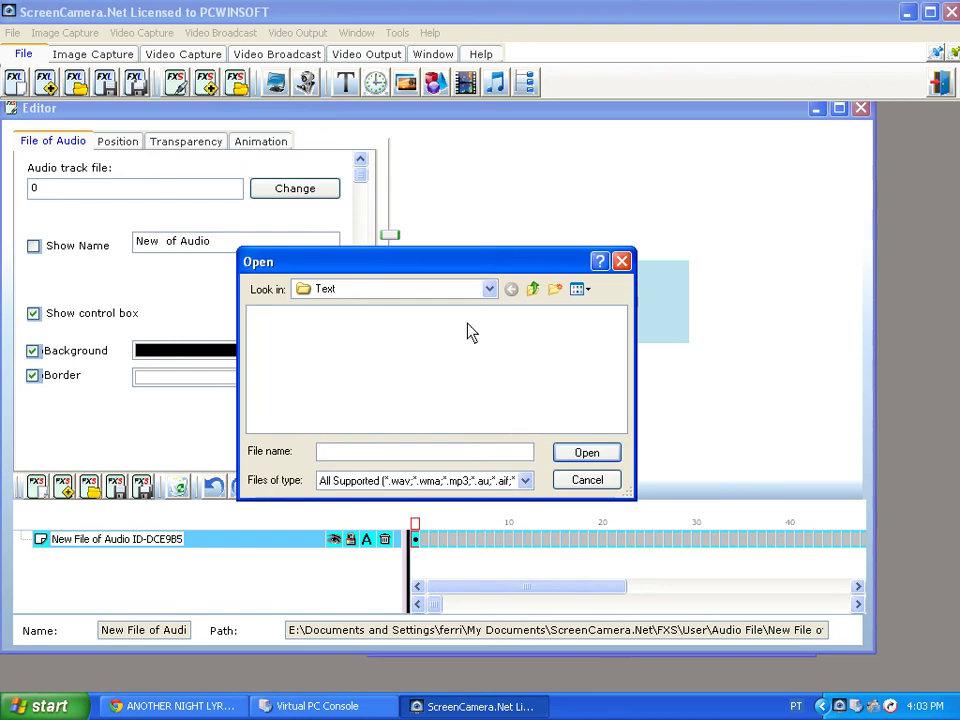
# Load real-mcCoy-Another-Night.mp3 from the temp folder on Local Disk (E:) as the audio track and play it.
pyautogui.click(487, 292)
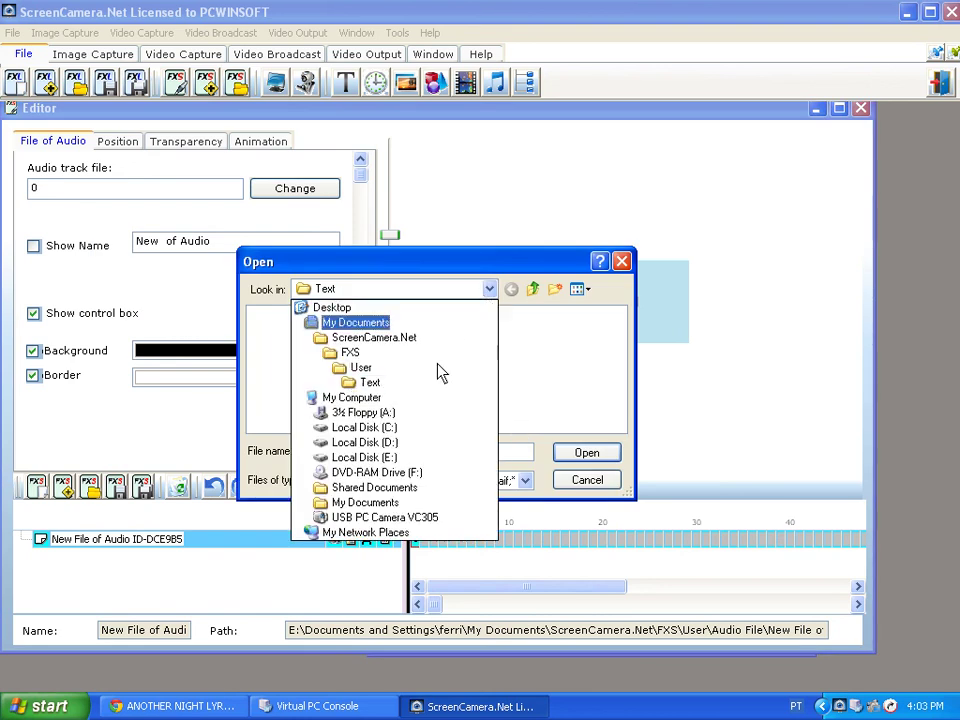
pyautogui.click(398, 457)
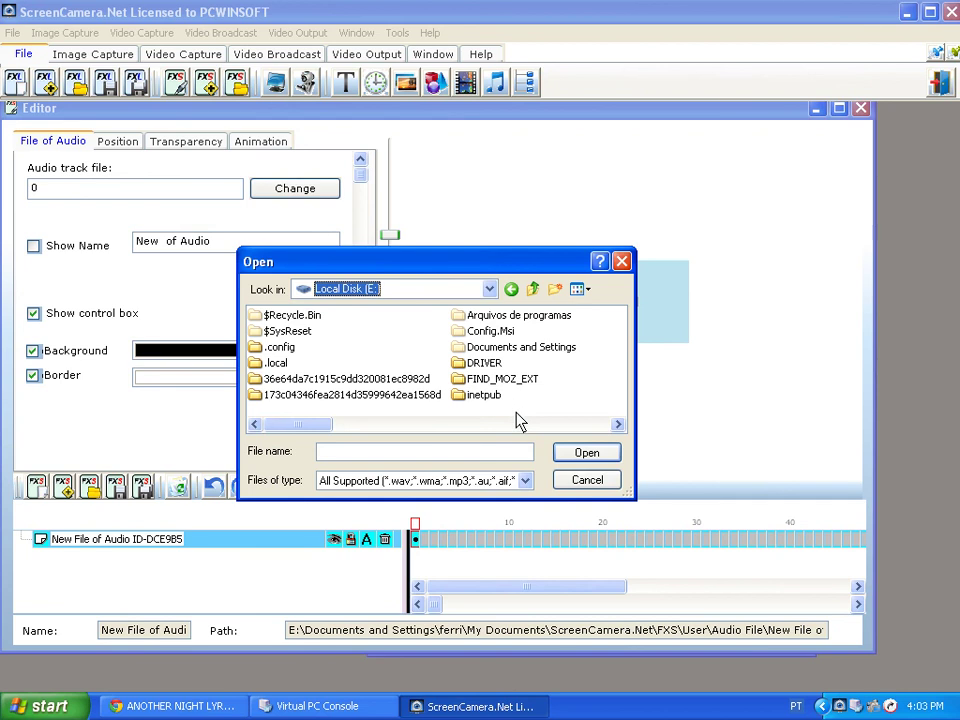
pyautogui.click(520, 425)
pyautogui.click(527, 426)
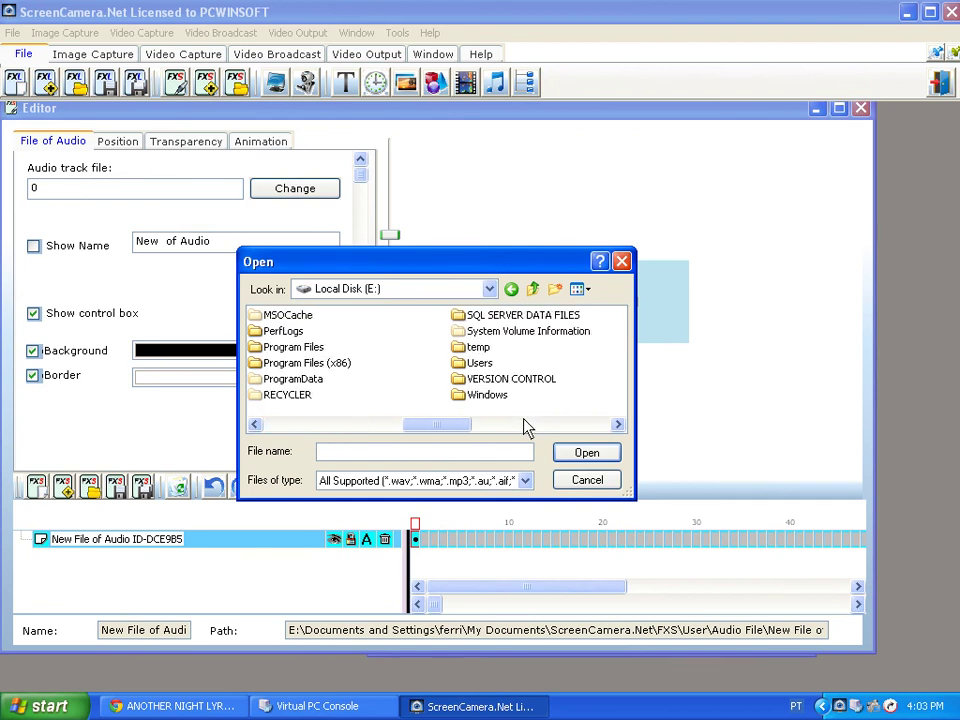
pyautogui.click(527, 426)
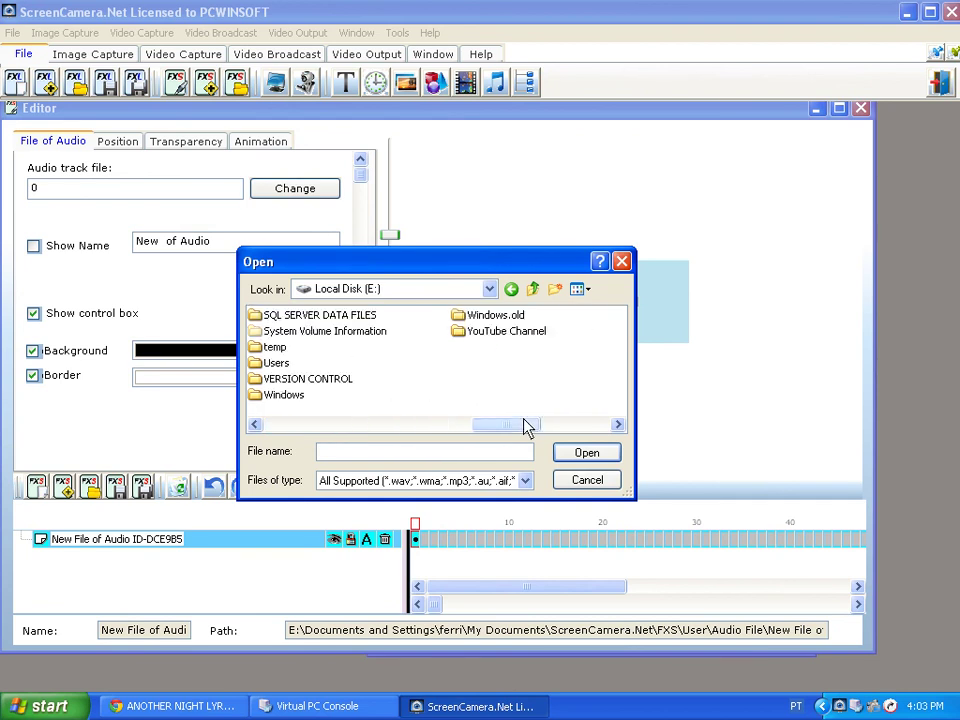
pyautogui.doubleClick(274, 347)
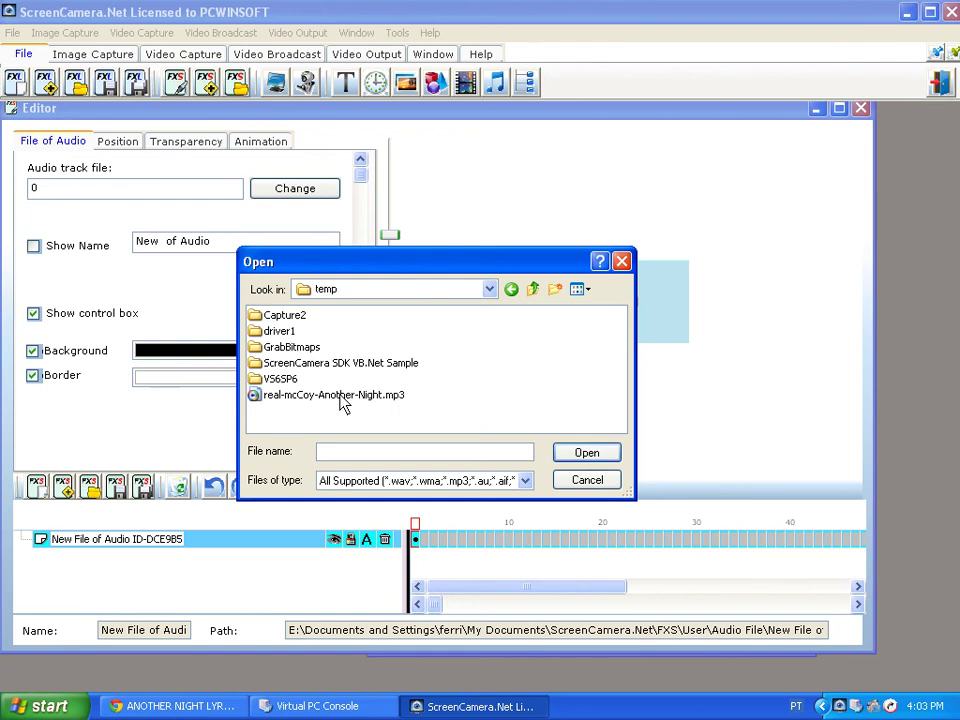
pyautogui.doubleClick(340, 397)
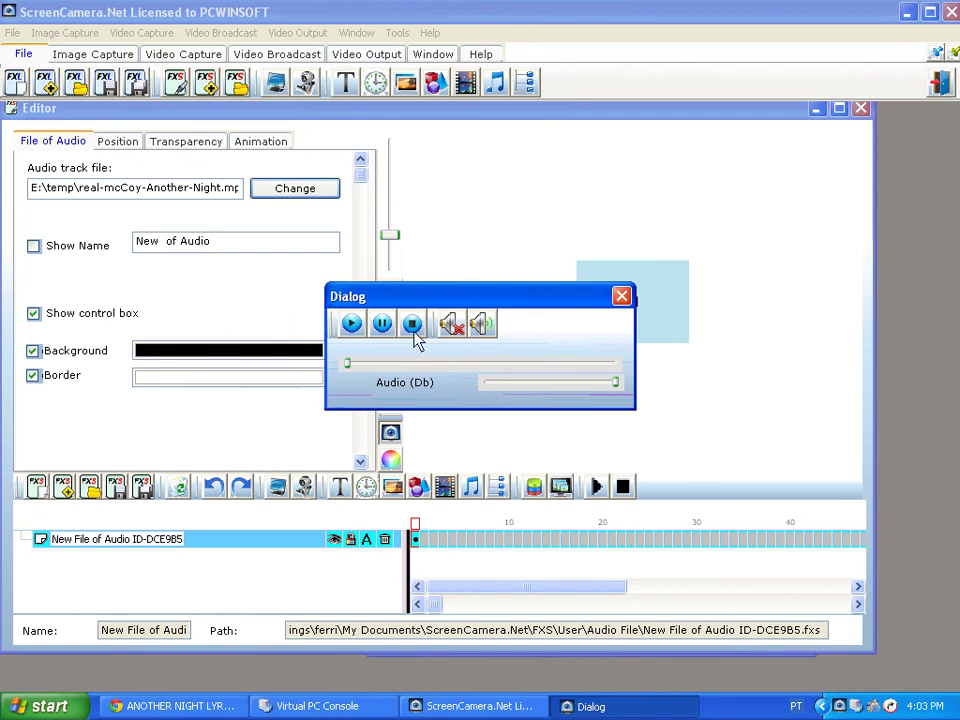
pyautogui.click(352, 324)
# Save the audio effect over the existing song1.fxs file and close the editor.
pyautogui.moveTo(424, 298); pyautogui.dragTo(250, 185)
pyautogui.click(391, 370)
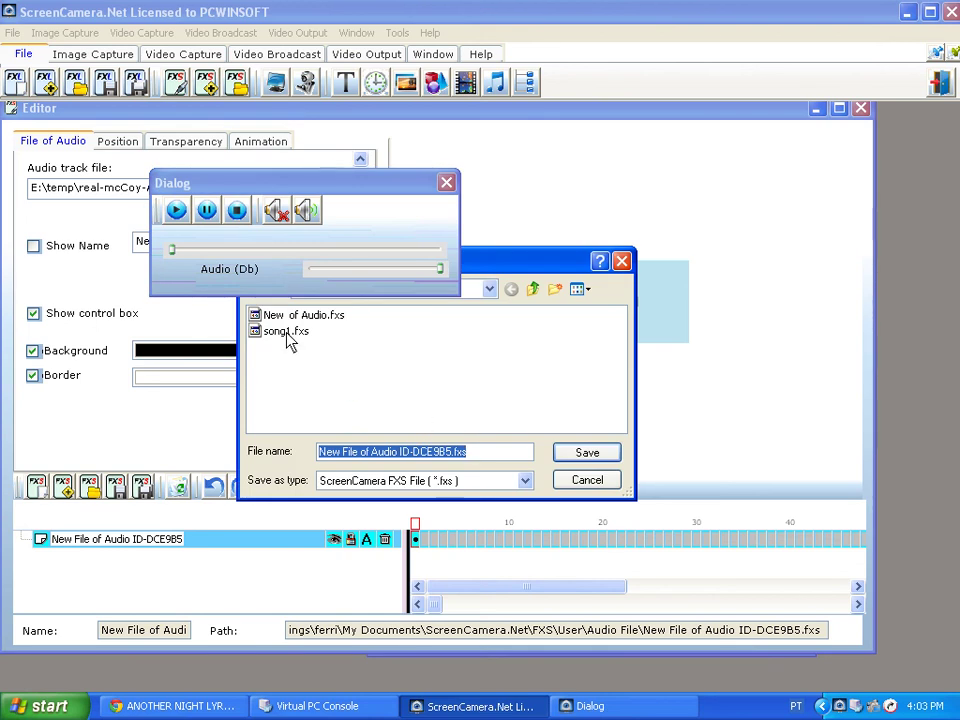
pyautogui.click(287, 331)
pyautogui.doubleClick(287, 333)
pyautogui.click(394, 408)
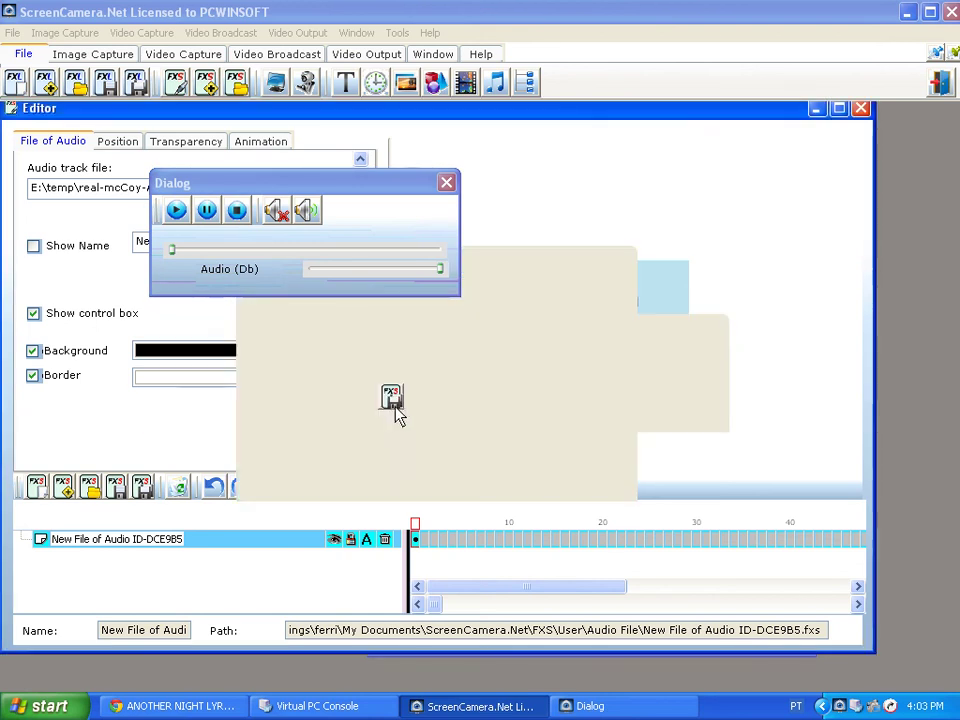
pyautogui.click(860, 110)
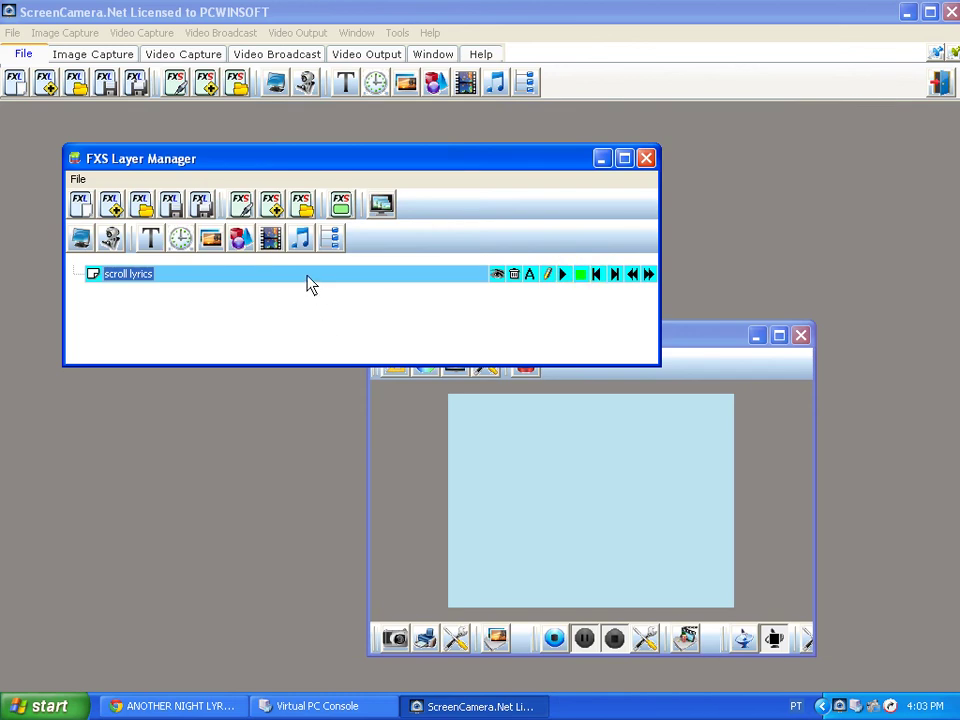
# Add the song1 audio effect as a layer, place its player clear of the other windows and hide the layer's graphic.
pyautogui.click(300, 238)
pyautogui.moveTo(316, 246)
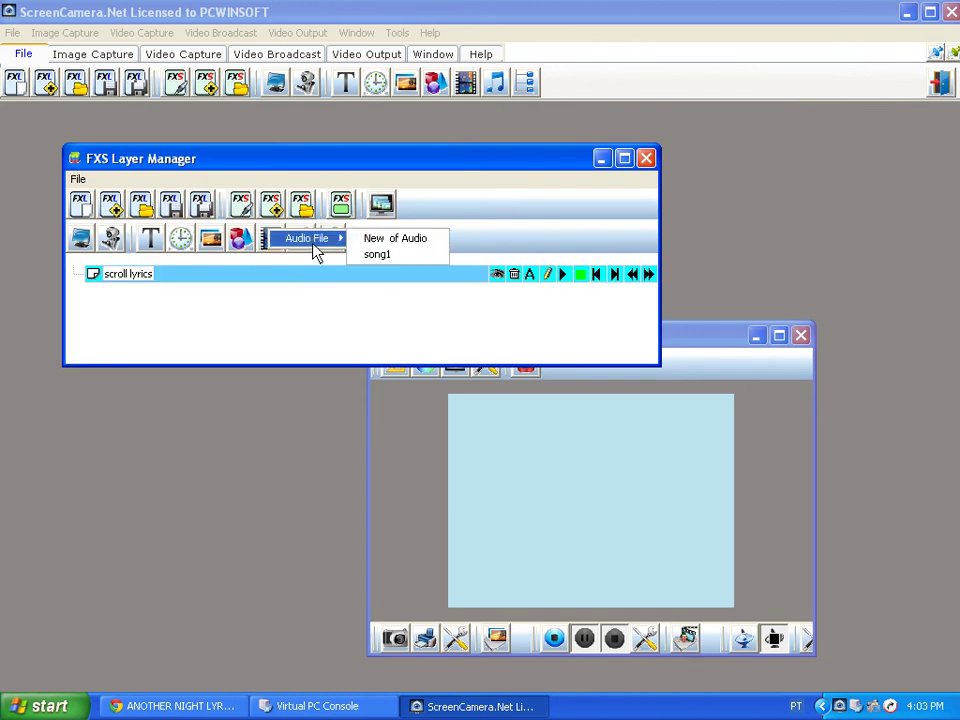
pyautogui.click(368, 256)
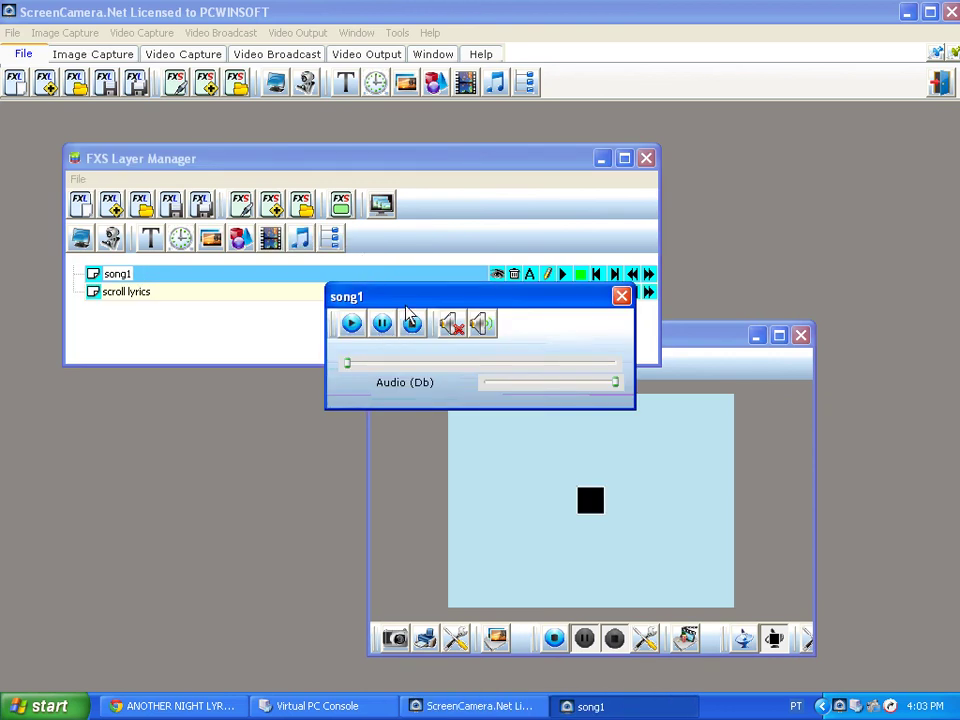
pyautogui.moveTo(414, 302); pyautogui.dragTo(133, 480)
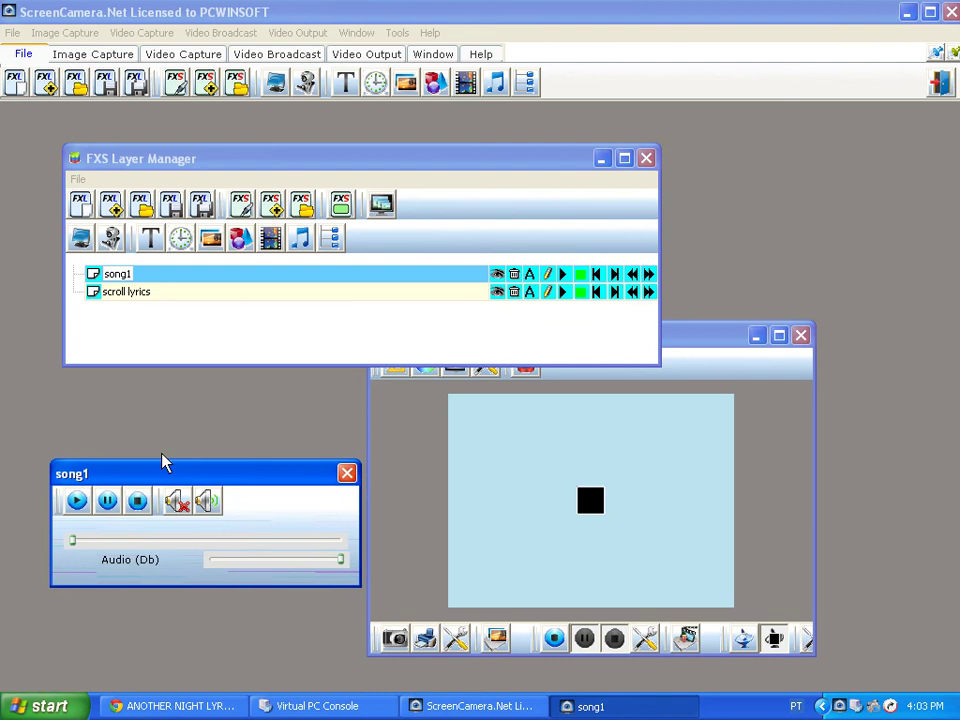
pyautogui.click(498, 276)
# Lower the song1 volume to a little under half and start scrolling the scroll lyrics layer.
pyautogui.moveTo(339, 561); pyautogui.dragTo(254, 557)
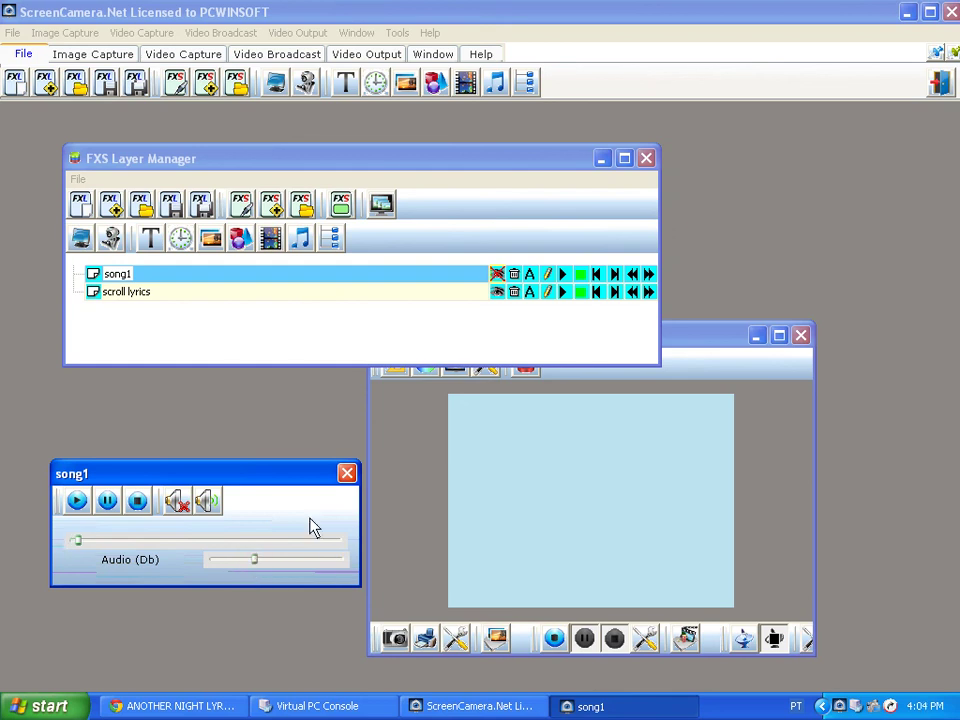
pyautogui.click(564, 292)
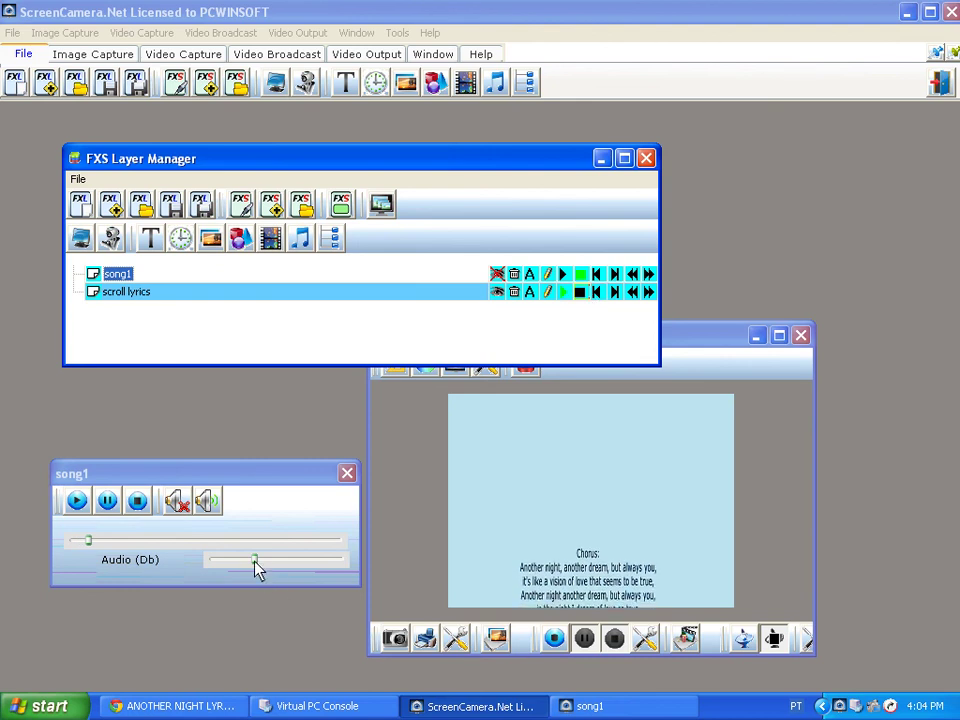
pyautogui.moveTo(255, 565); pyautogui.dragTo(271, 566)
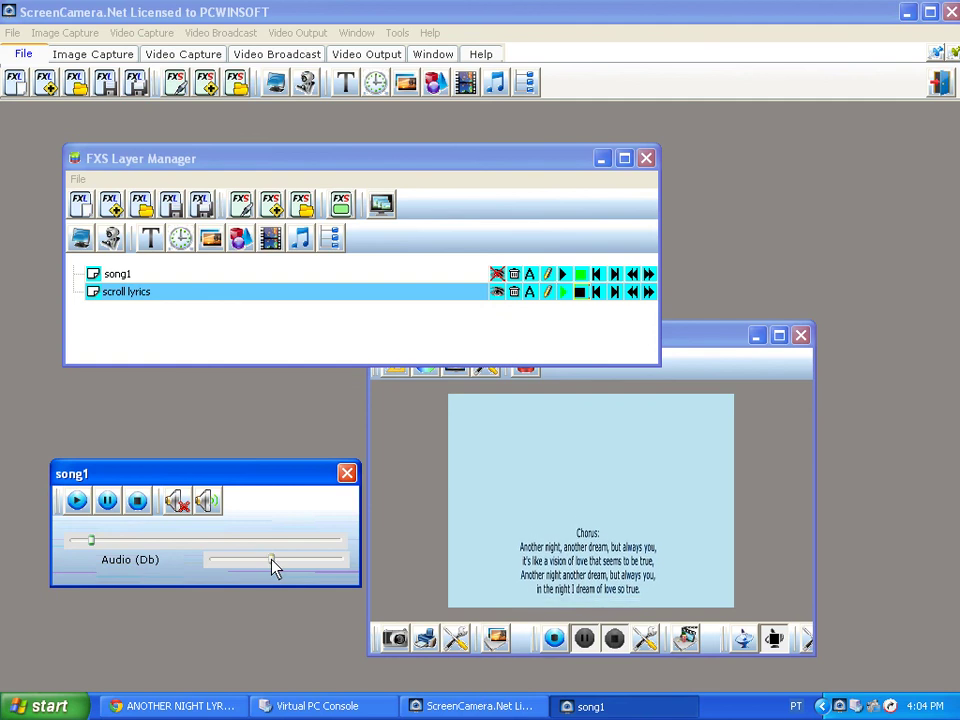
# Pause and resume the scroll lyrics layer in time with the song, and raise the song1 volume to about 80 percent.
pyautogui.click(581, 293)
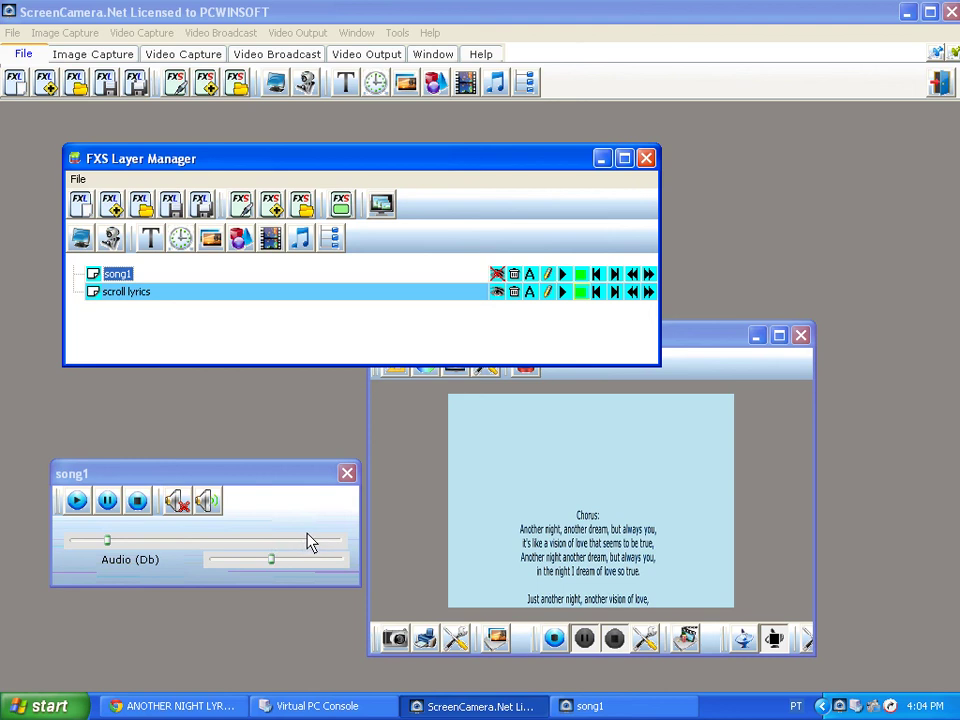
pyautogui.click(563, 292)
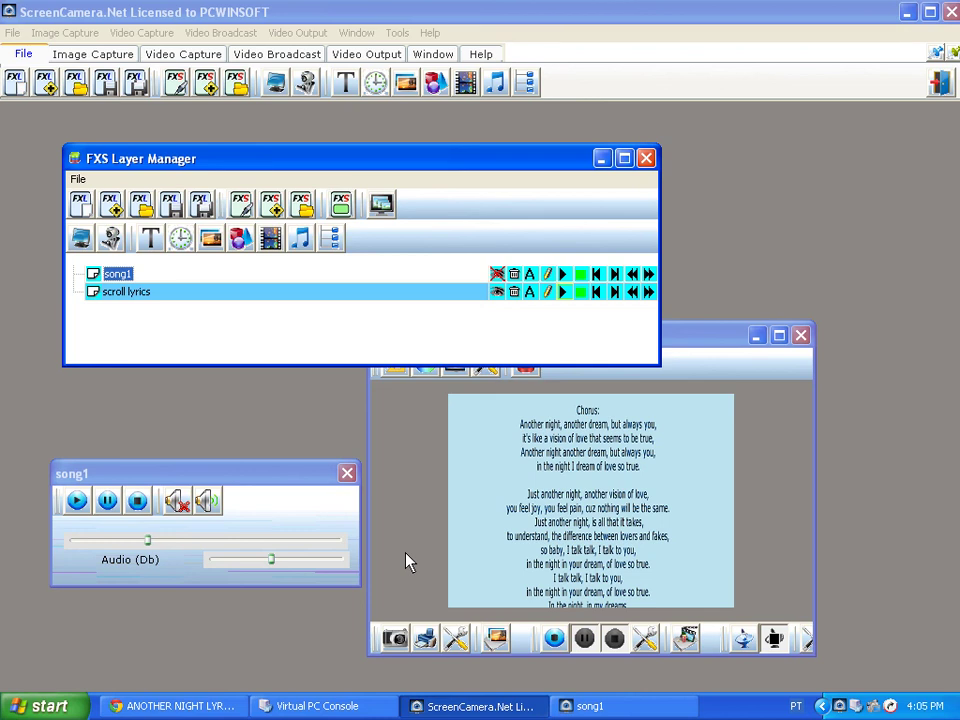
pyautogui.click(272, 567)
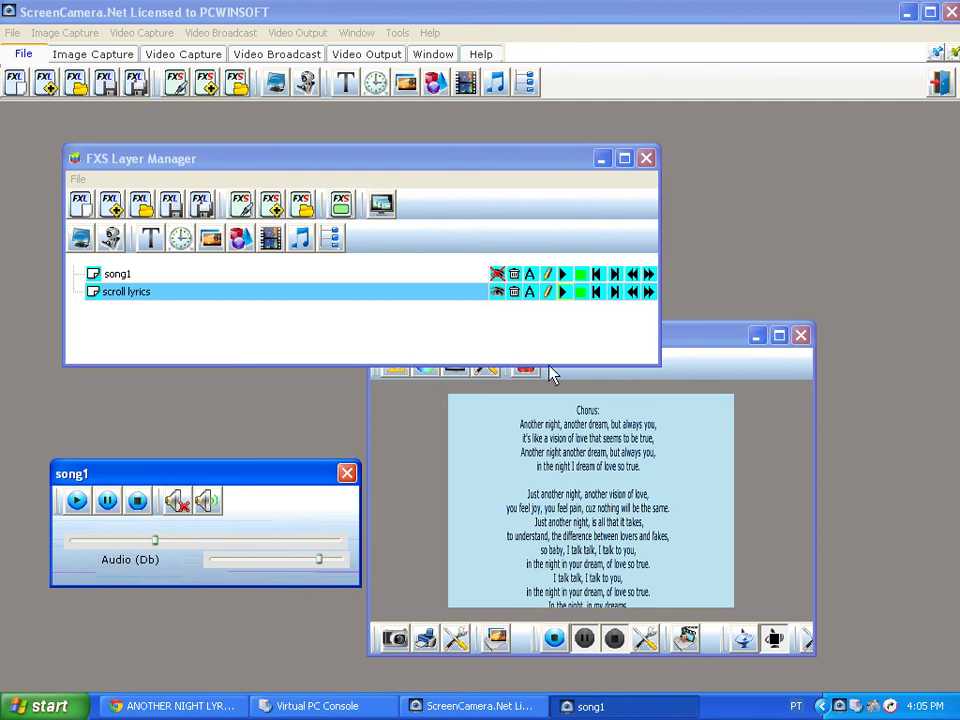
pyautogui.click(562, 292)
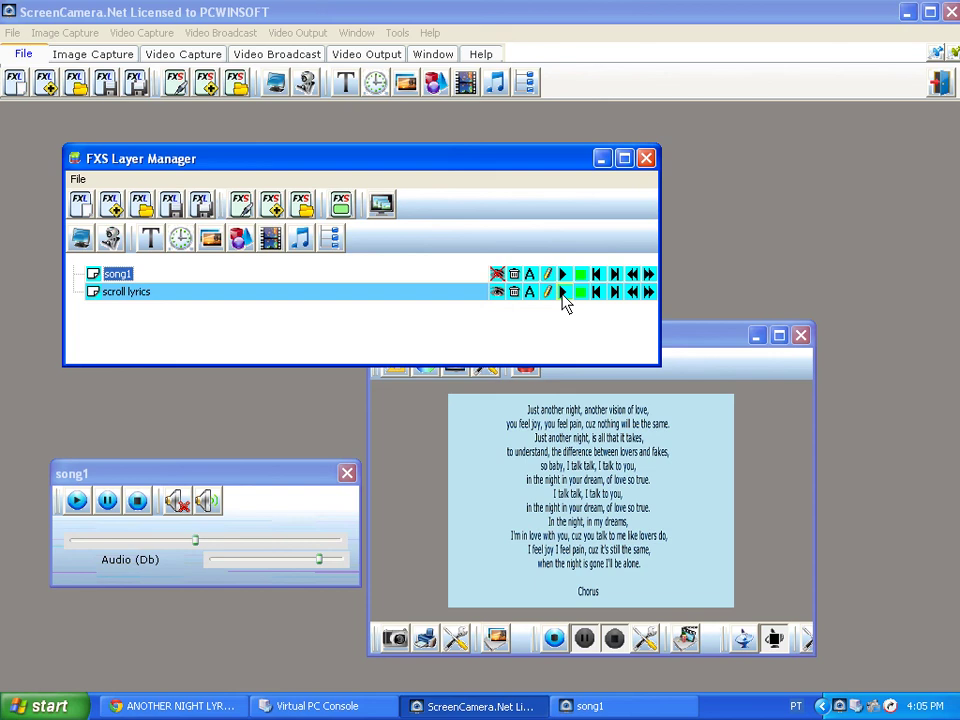
pyautogui.click(563, 297)
pyautogui.click(580, 294)
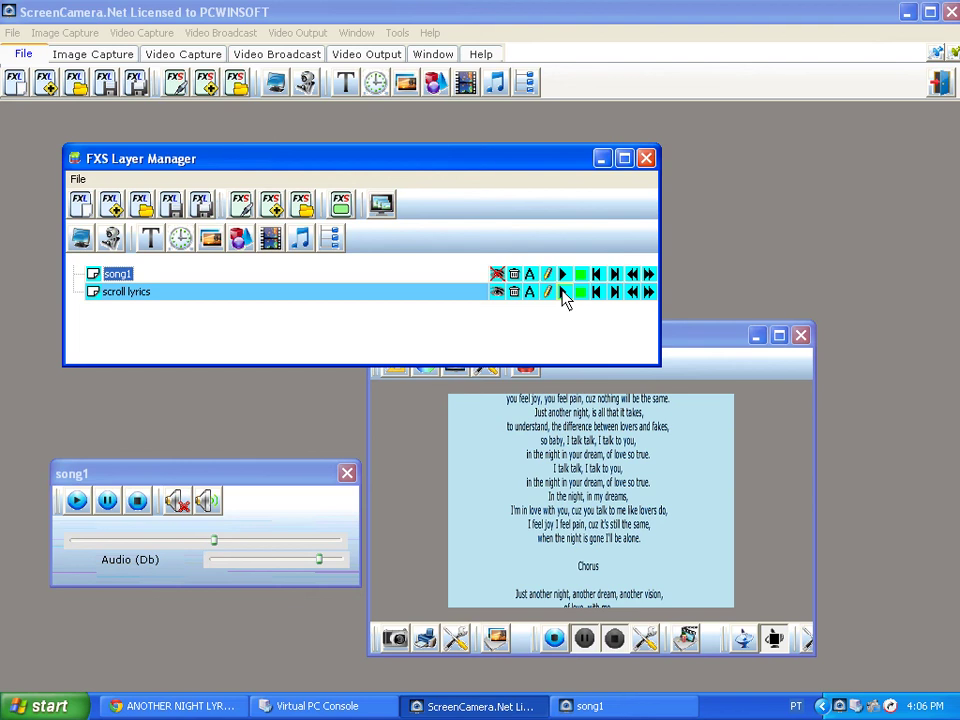
# Alternately resume and stop the scroll lyrics layer to keep the text aligned with the singing through the final chorus.
pyautogui.click(562, 291)
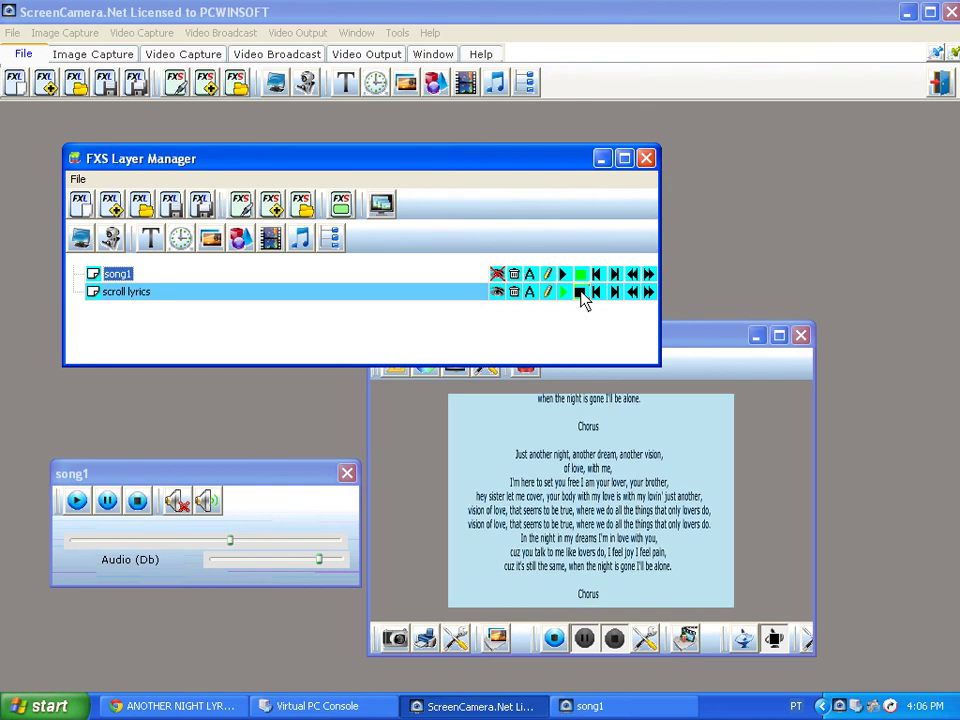
pyautogui.click(582, 293)
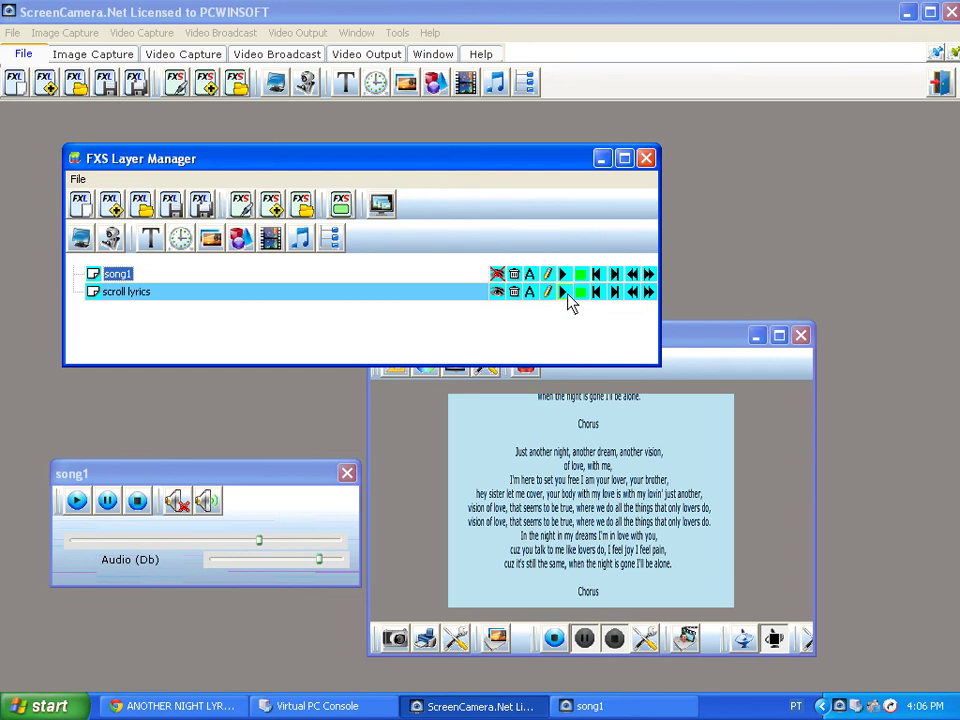
pyautogui.click(564, 292)
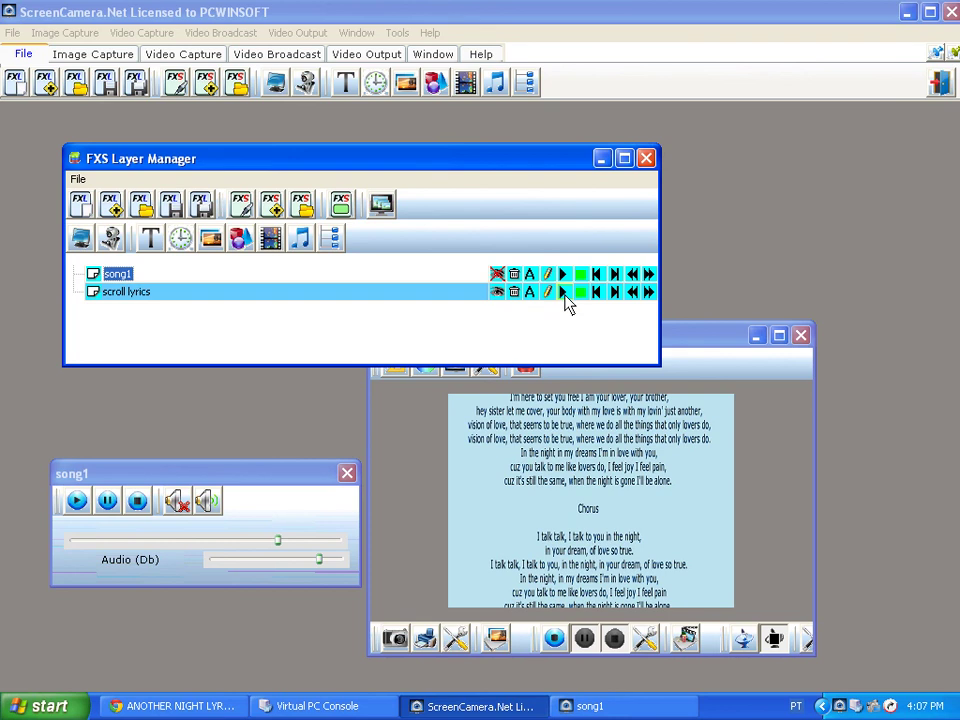
pyautogui.click(564, 292)
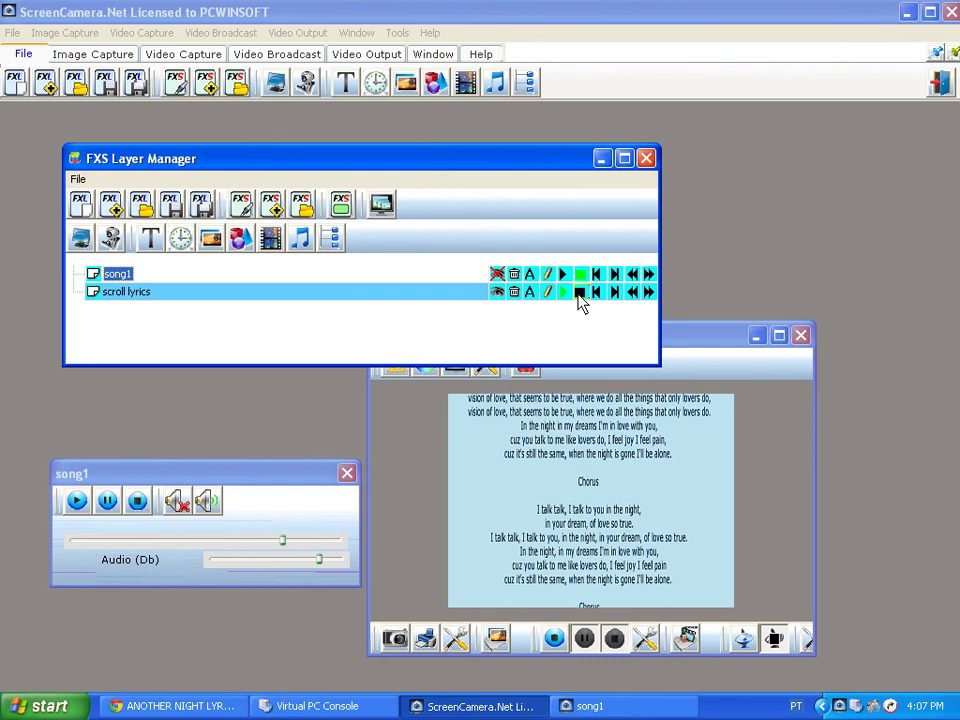
pyautogui.click(581, 299)
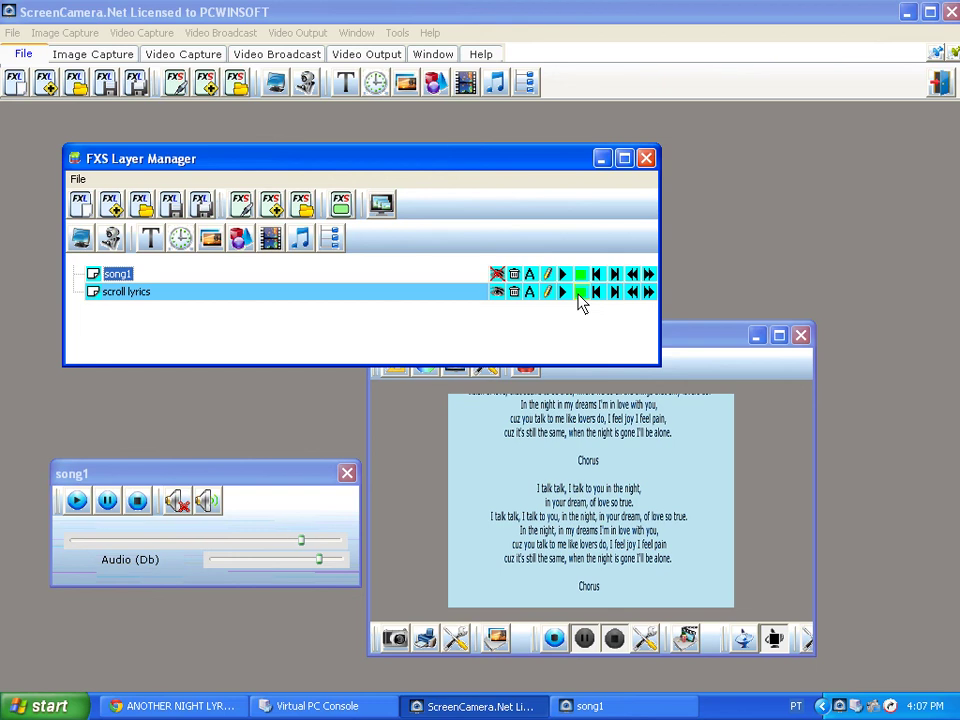
pyautogui.click(564, 292)
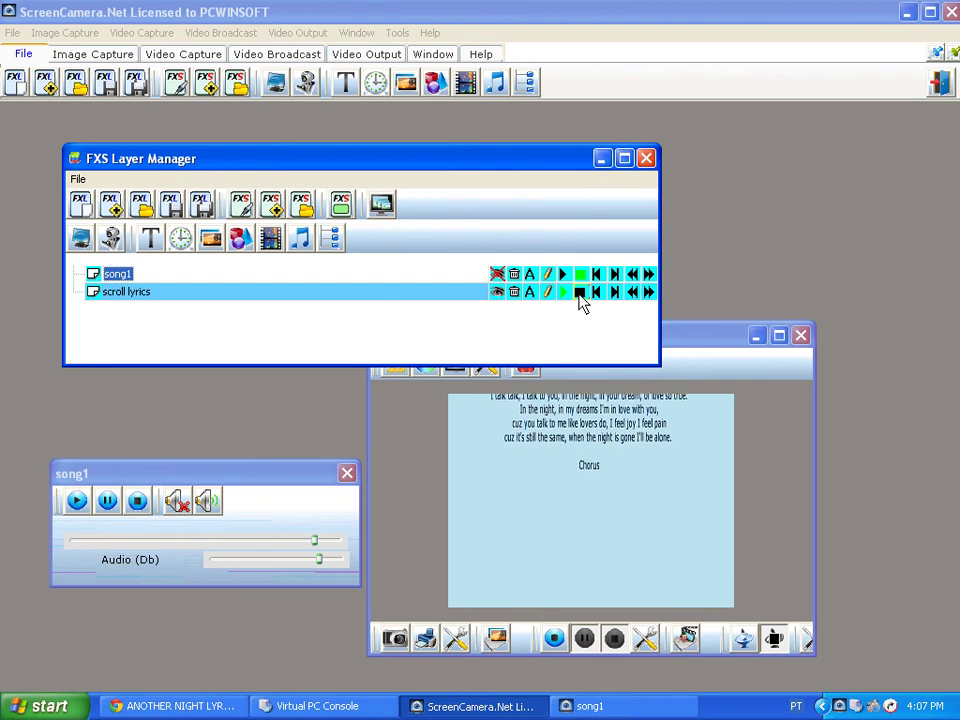
pyautogui.click(580, 292)
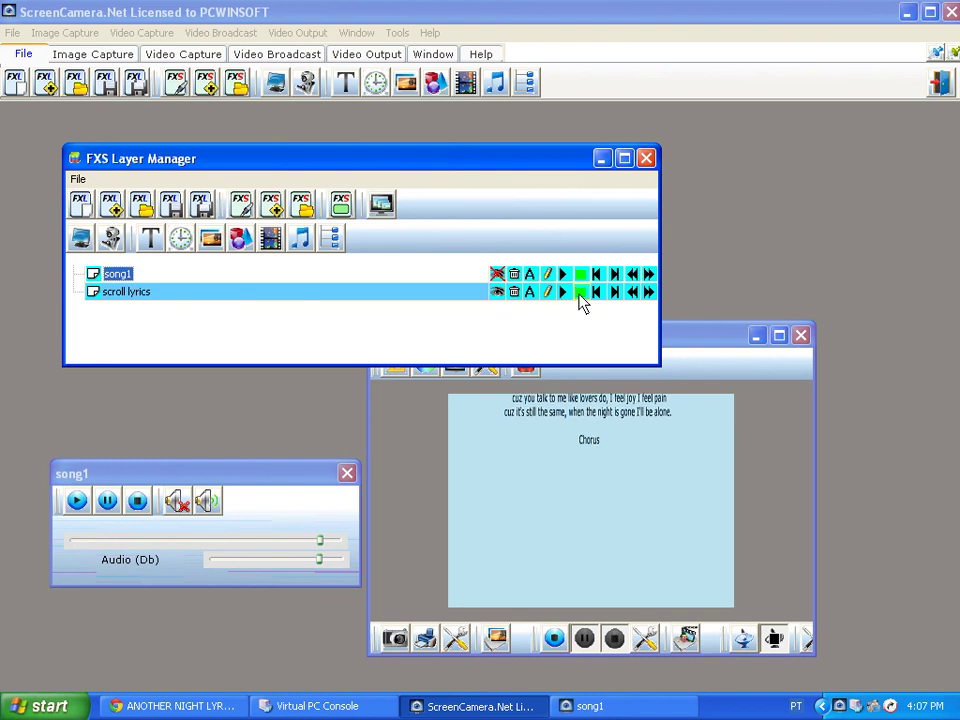
pyautogui.click(564, 293)
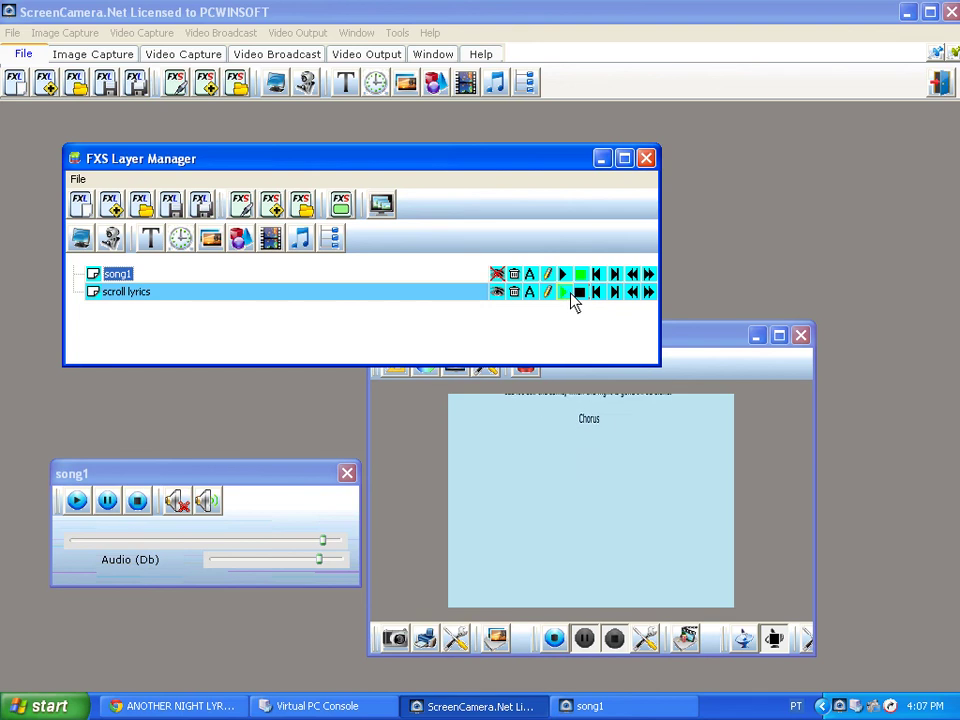